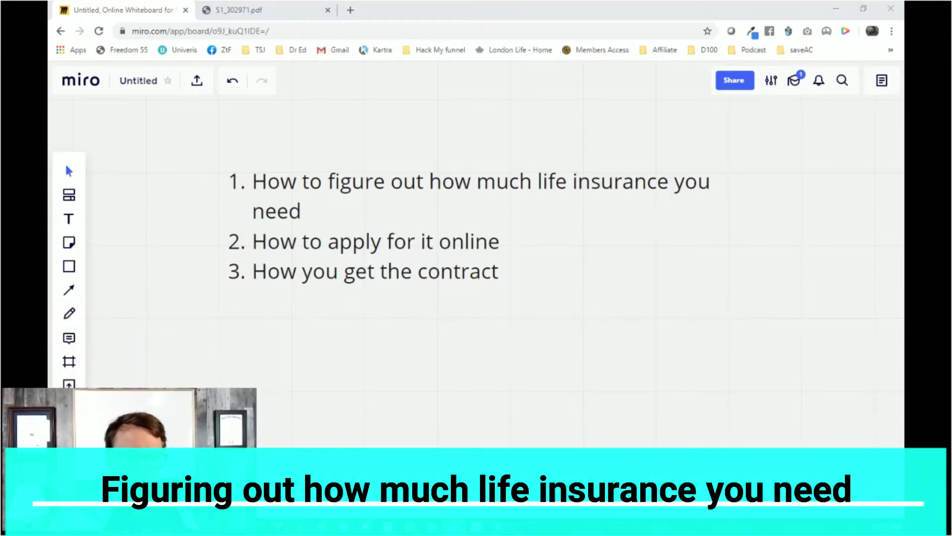
Pan the board away from the numbered list to a blank stretch of canvas
drag(570, 244, 457, 217)
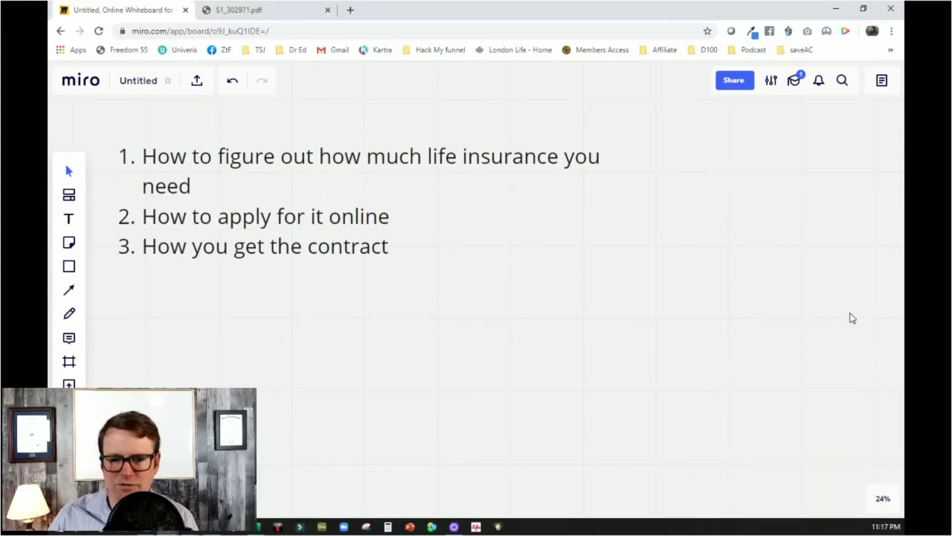
drag(794, 317, 289, 329)
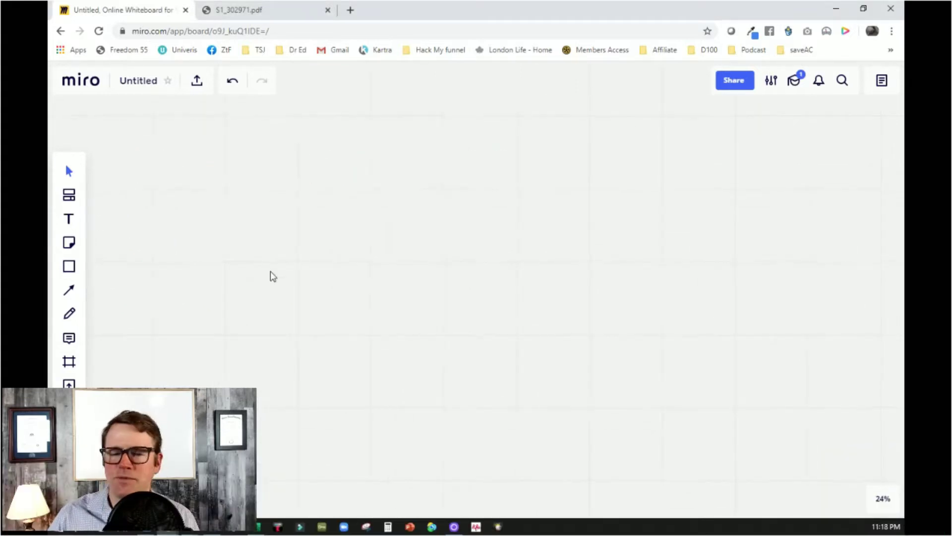
Add a text box reading 'If you had passed away yesterday, who would be impacted today financially and to what extent', then a new line
click(69, 219)
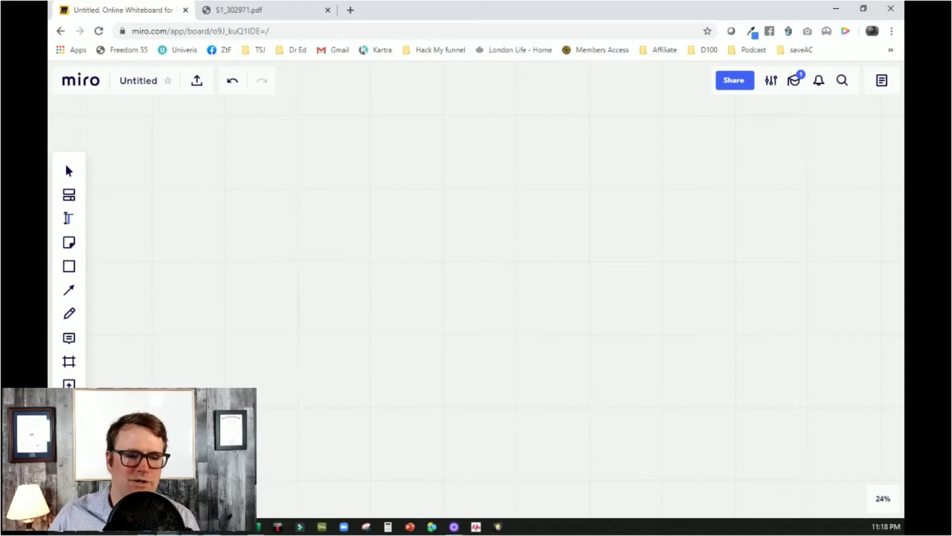
click(209, 175)
click(182, 174)
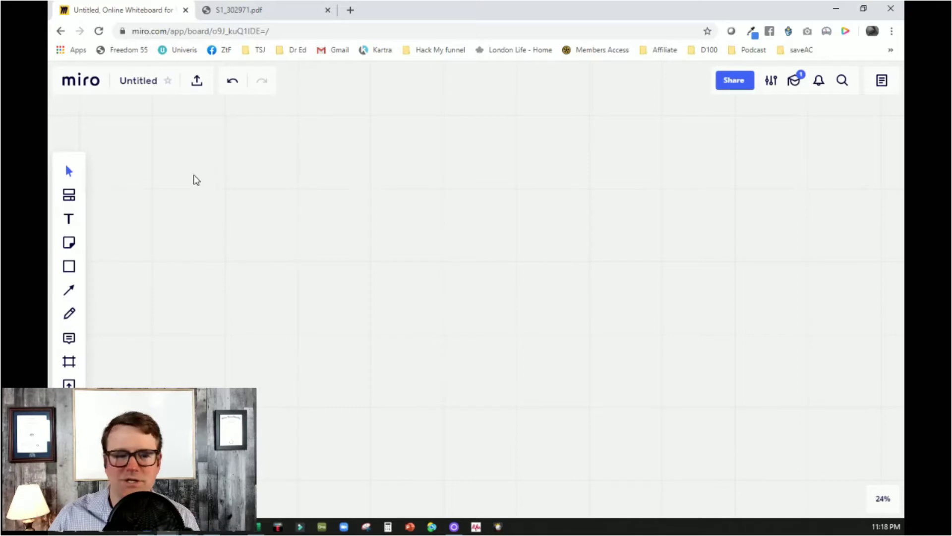
click(69, 217)
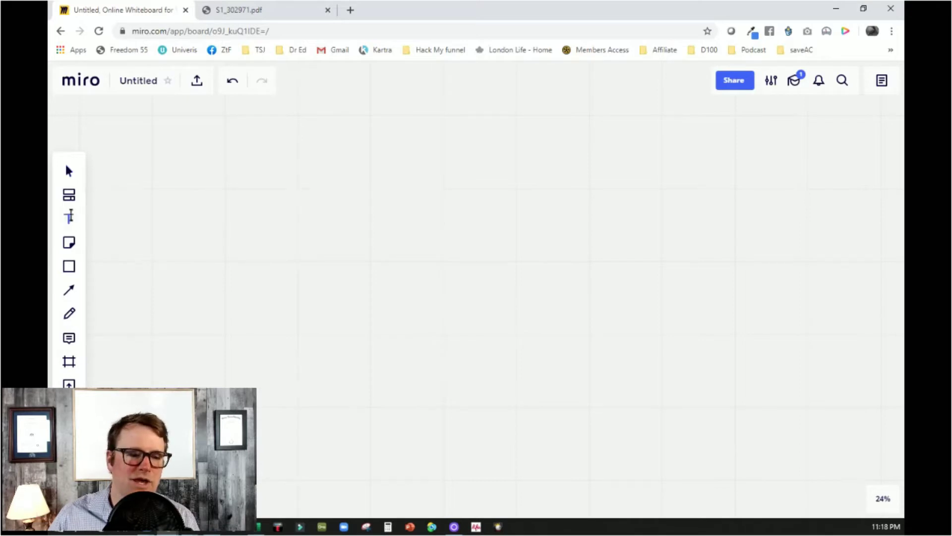
click(208, 178)
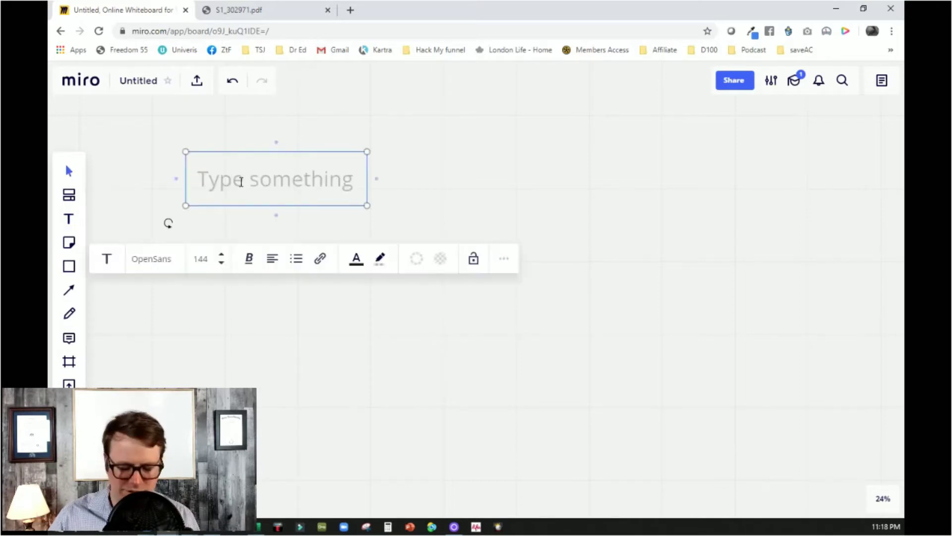
text(If you wre t)
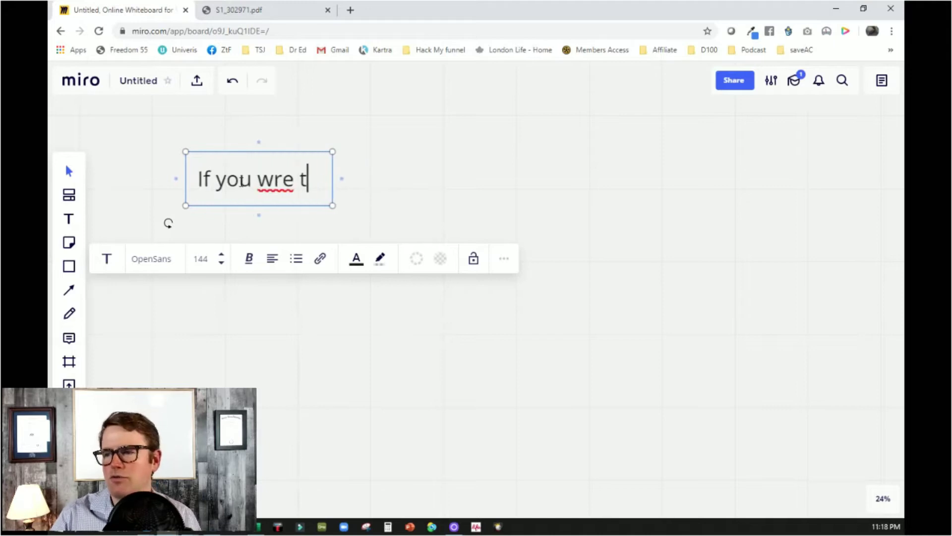
key(BackSpace)
key(BackSpace)
key(BackSpace)
key(BackSpace)
key(BackSpace)
text(had pass)
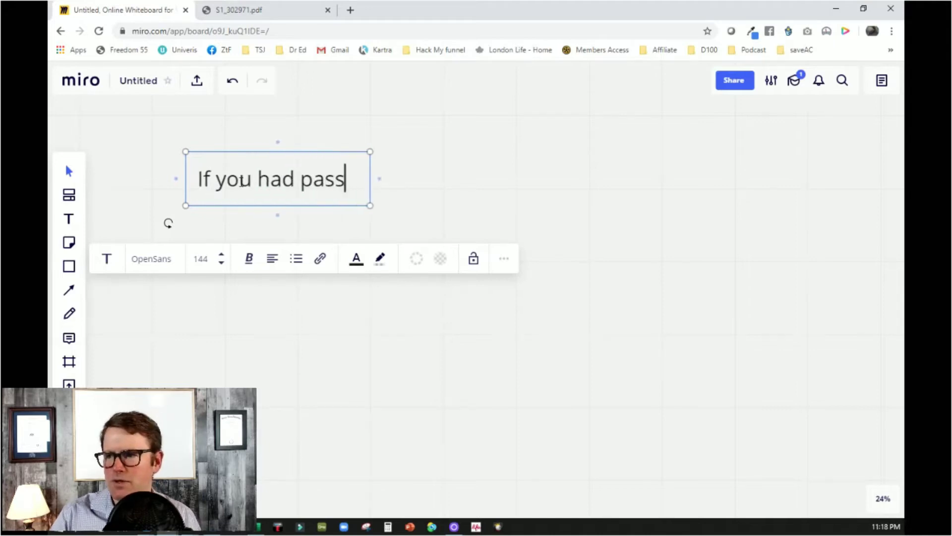
text(ed away yesterday, )
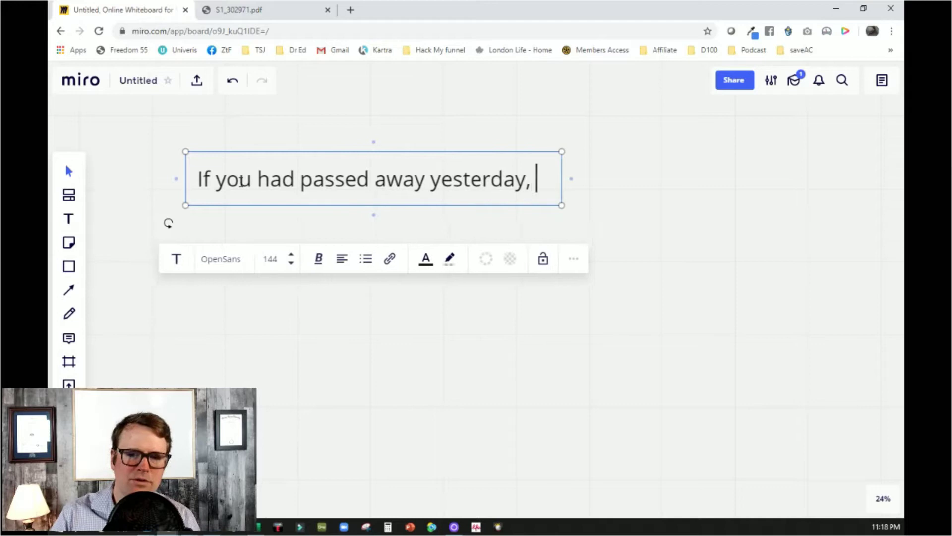
text(who would be impacte)
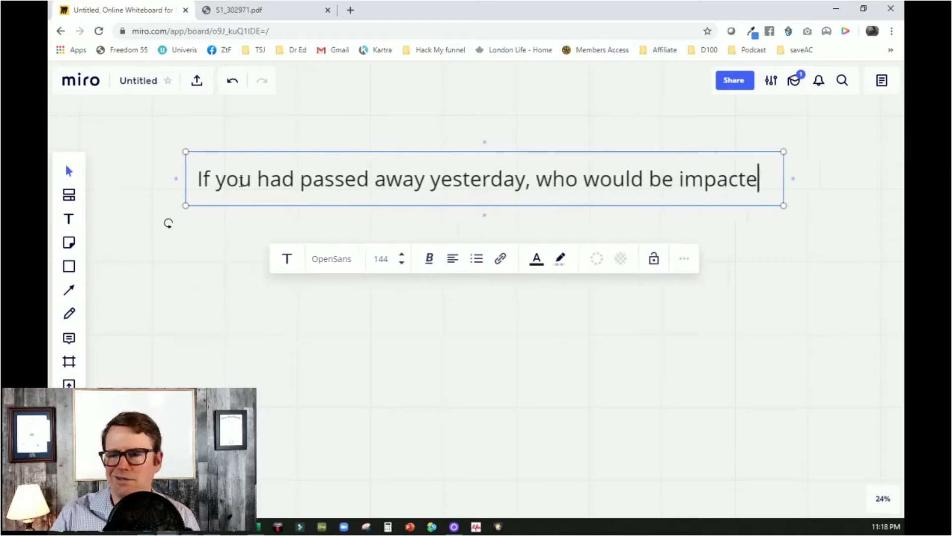
text(d today)
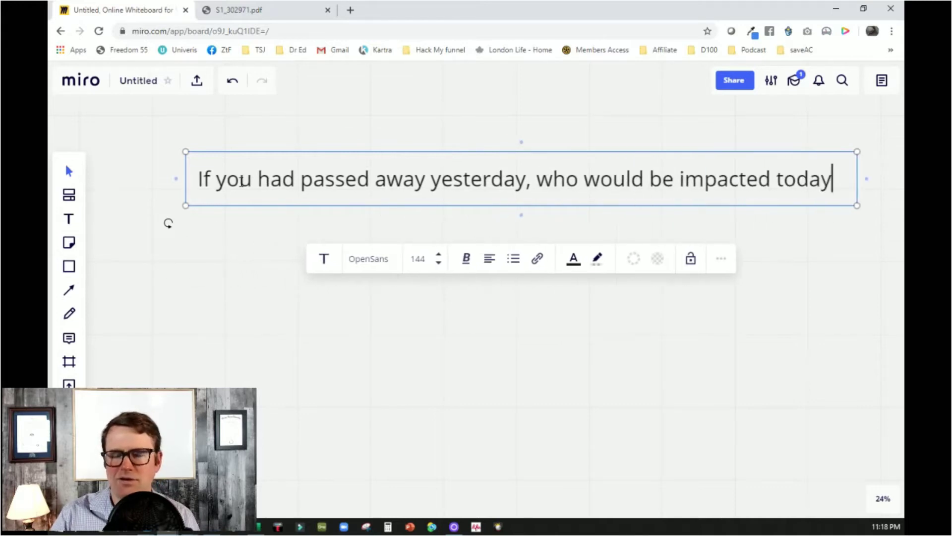
text( financially and to w)
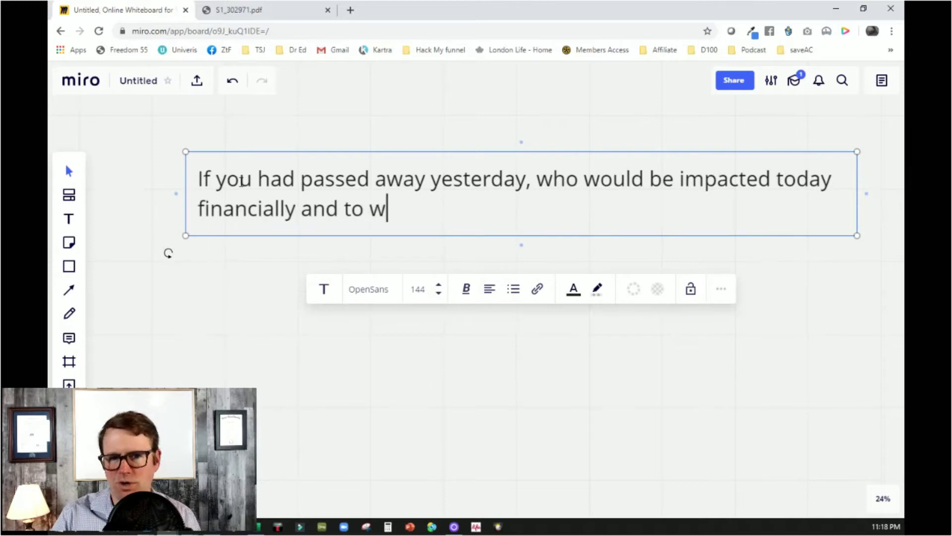
text(hat extent?)
key(Return)
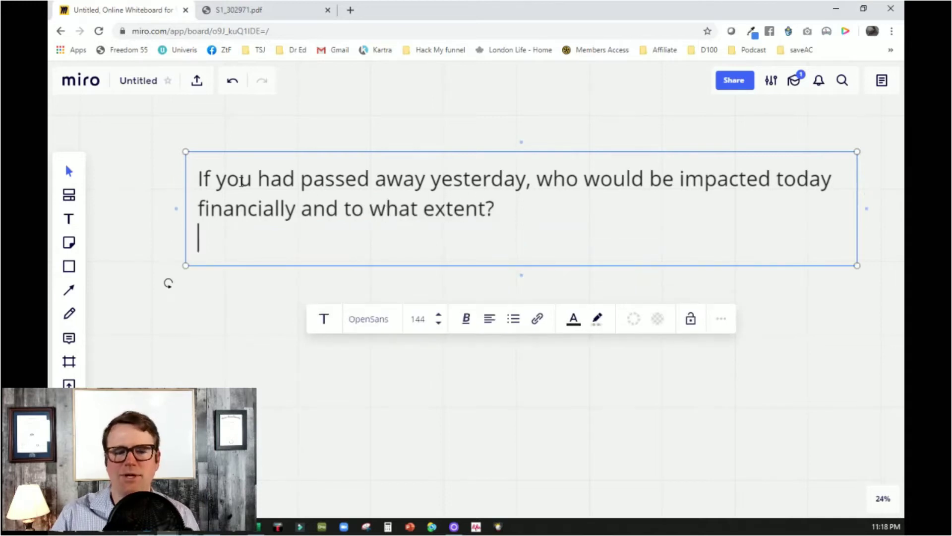
Add bullets 'Wife - Spouse - Partner', 'Kids', 'Business partner' and 'Charity - Church' under the question
text(-)
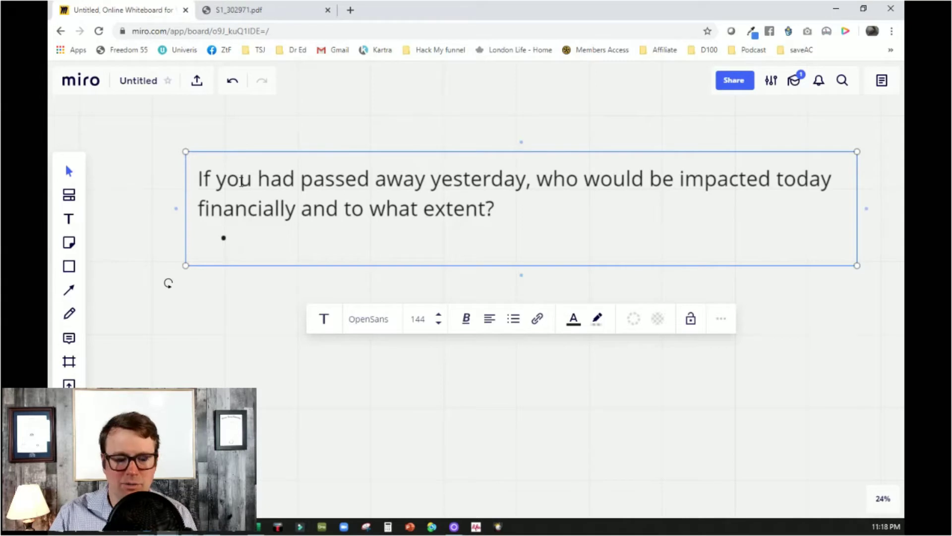
text(Wife)
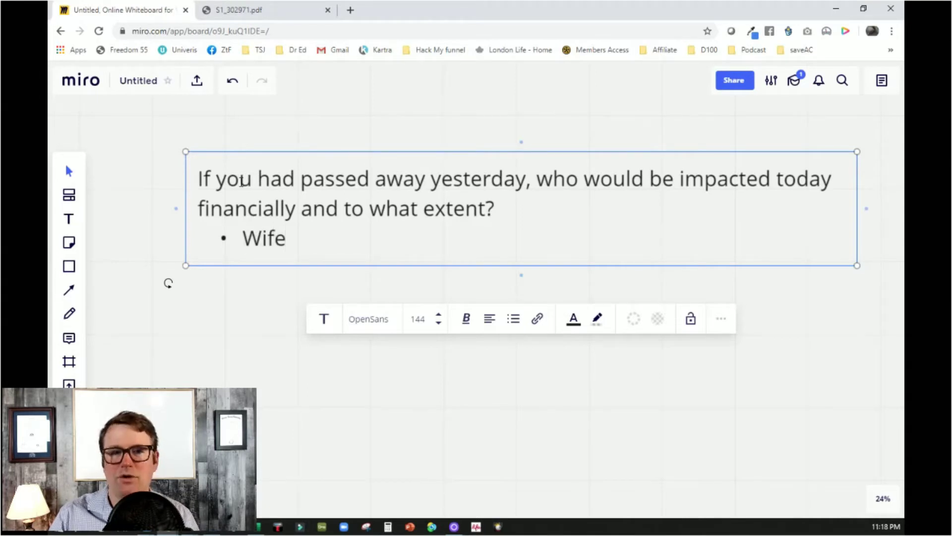
text( - Spouse )
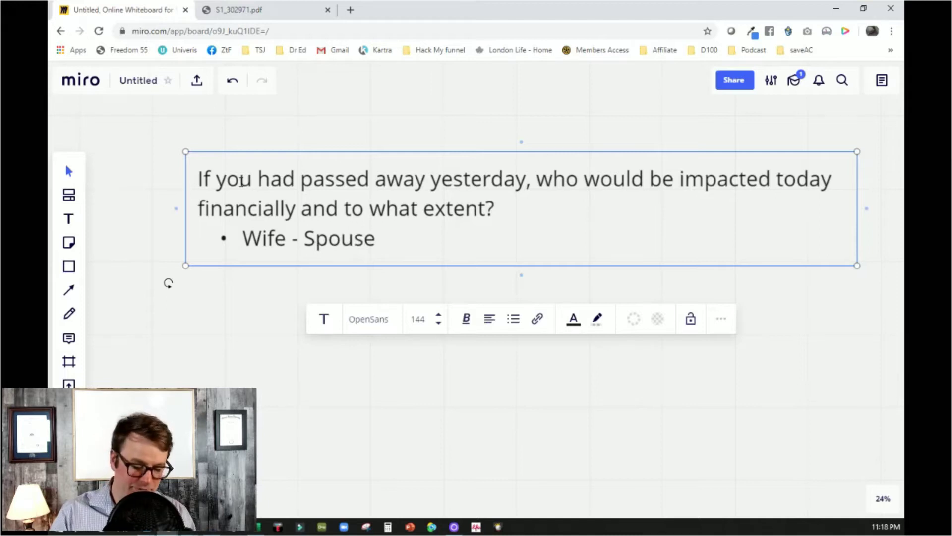
text(- Partner)
key(Return)
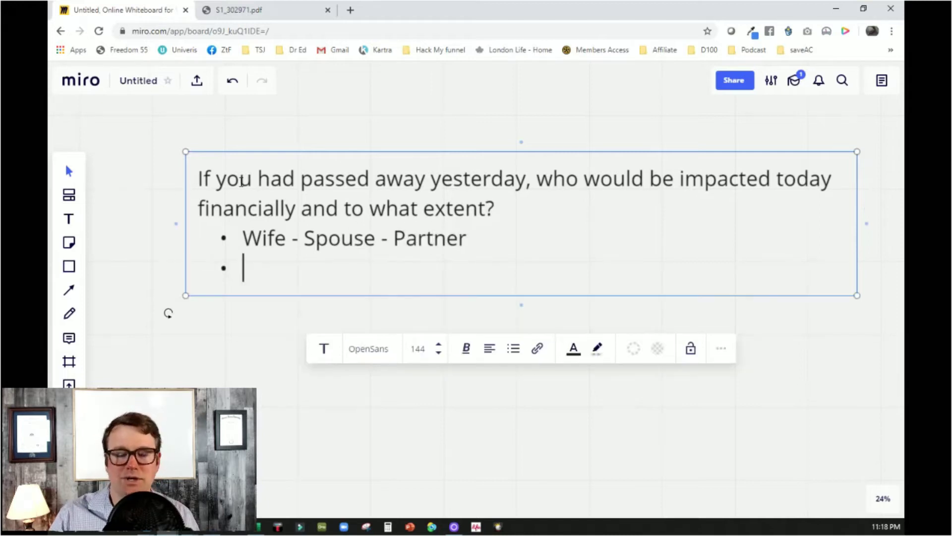
text(Kids)
key(Return)
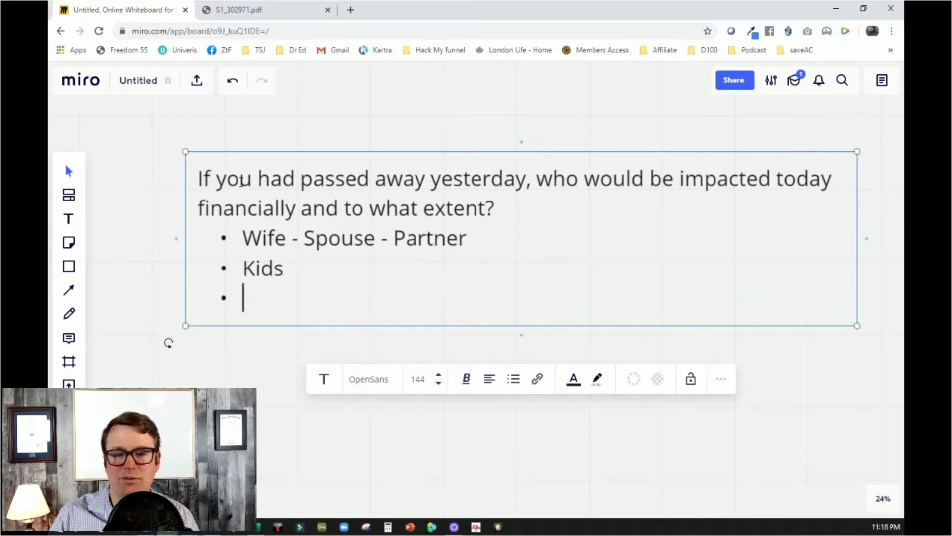
text(Business partner)
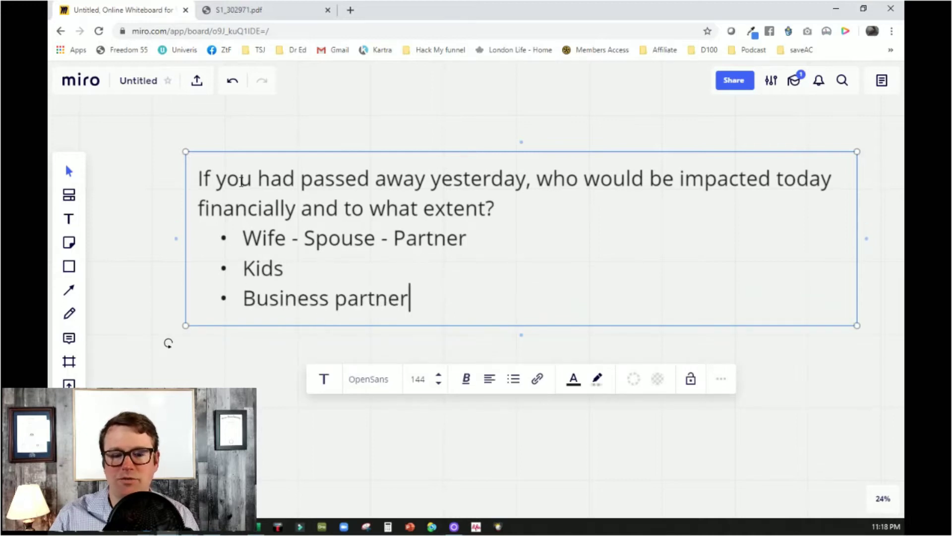
key(Return)
text(Charity)
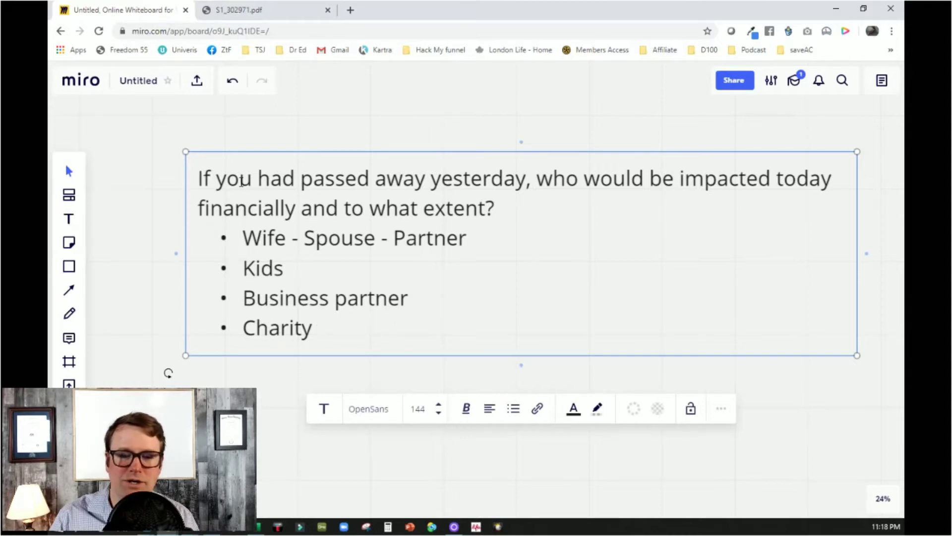
text(- Church)
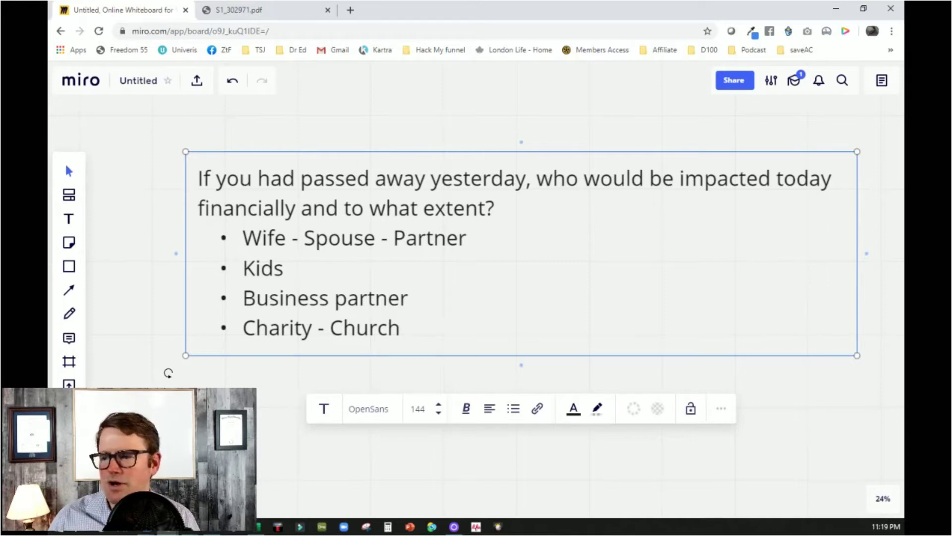
Pan the board to move the text box out of view and clear space
scroll(230, 349, down, 2)
drag(228, 365, 185, 468)
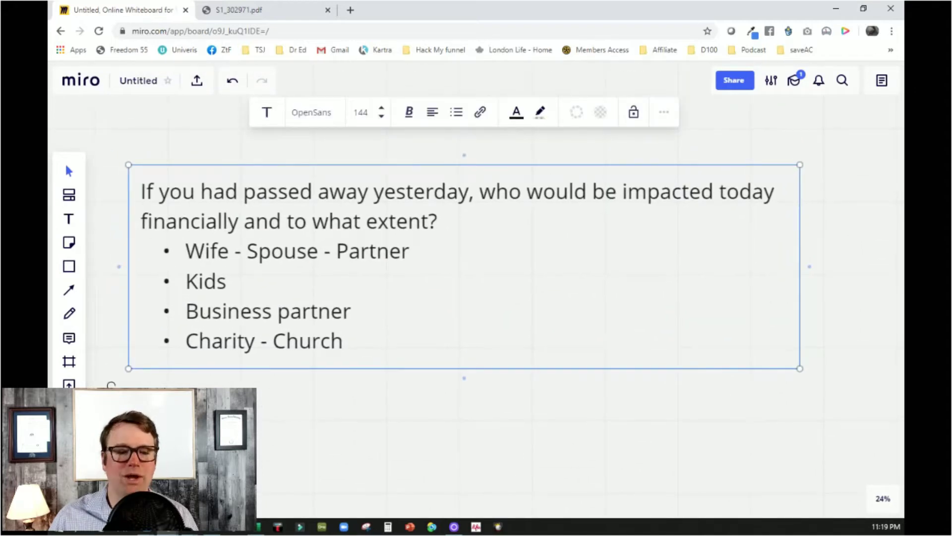
drag(111, 385, 641, 418)
Draw a rectangle split into three columns by two pen lines, plus a text box at its upper left
key(r)
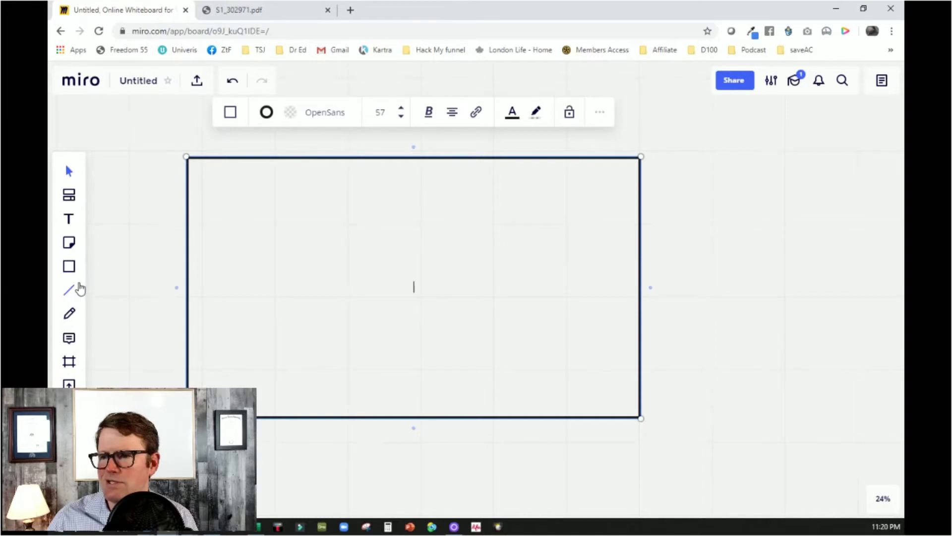
click(80, 288)
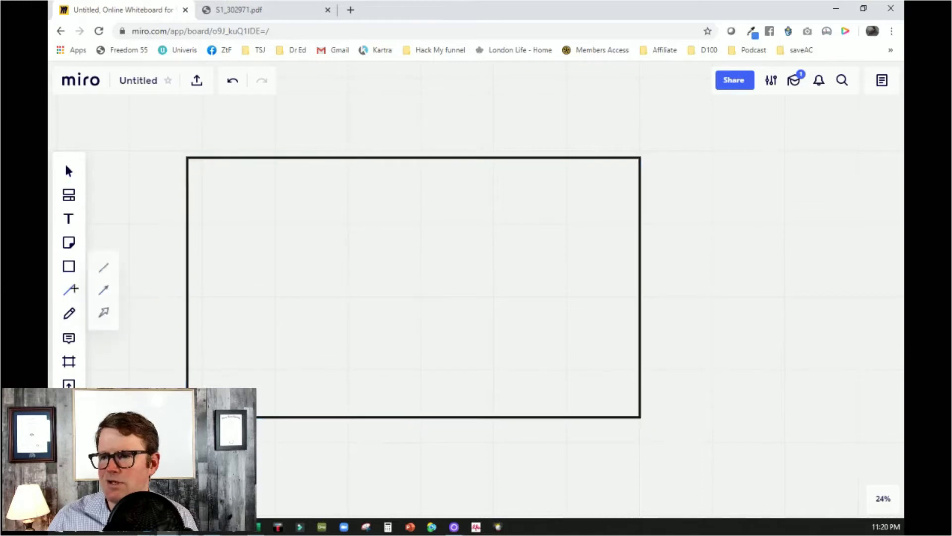
click(70, 314)
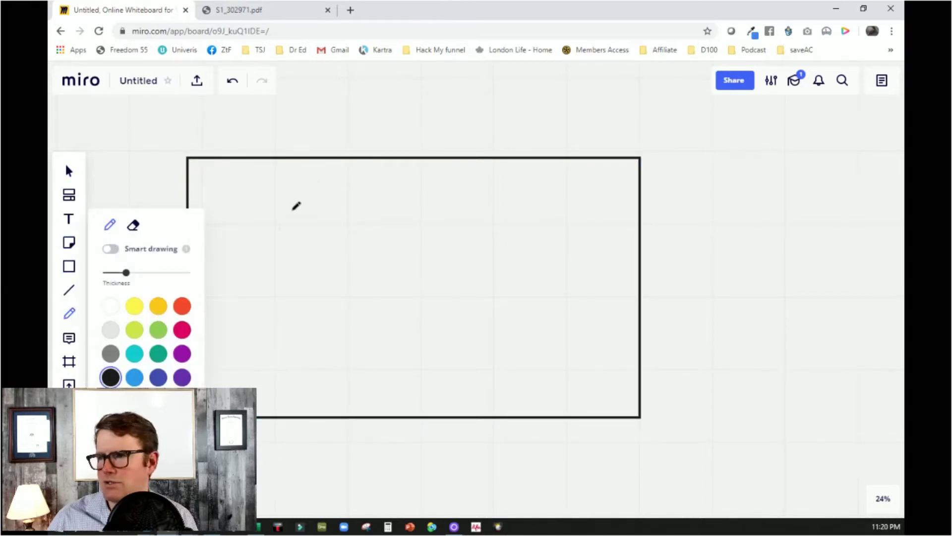
drag(337, 157, 342, 409)
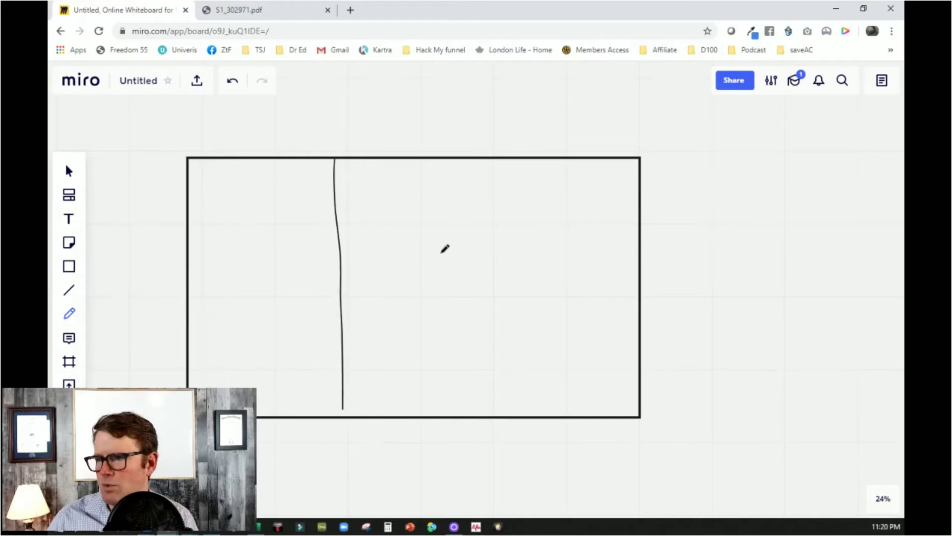
drag(481, 155, 490, 412)
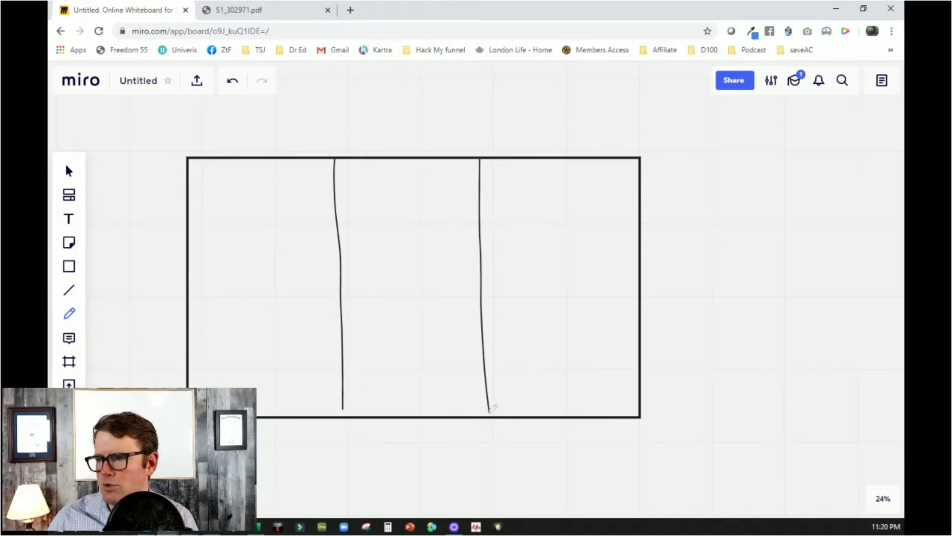
click(70, 219)
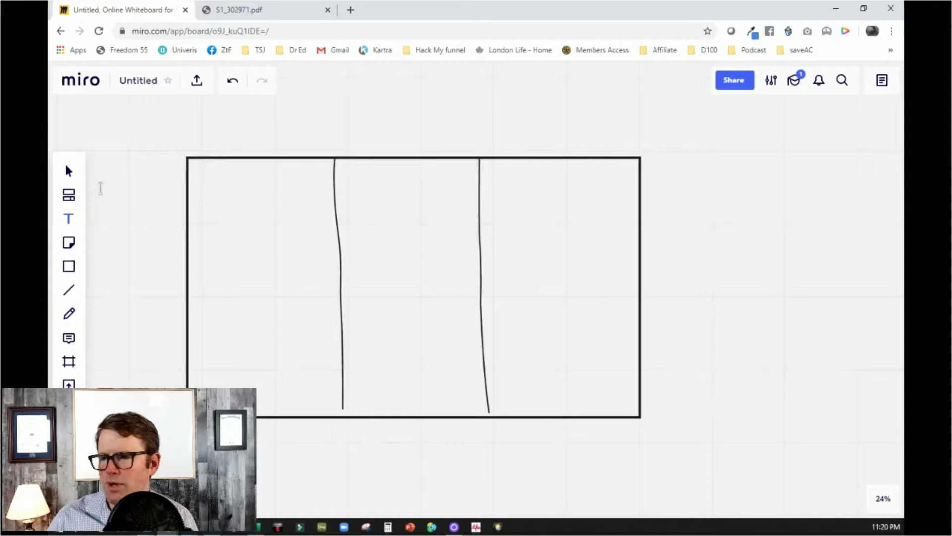
drag(99, 188, 167, 242)
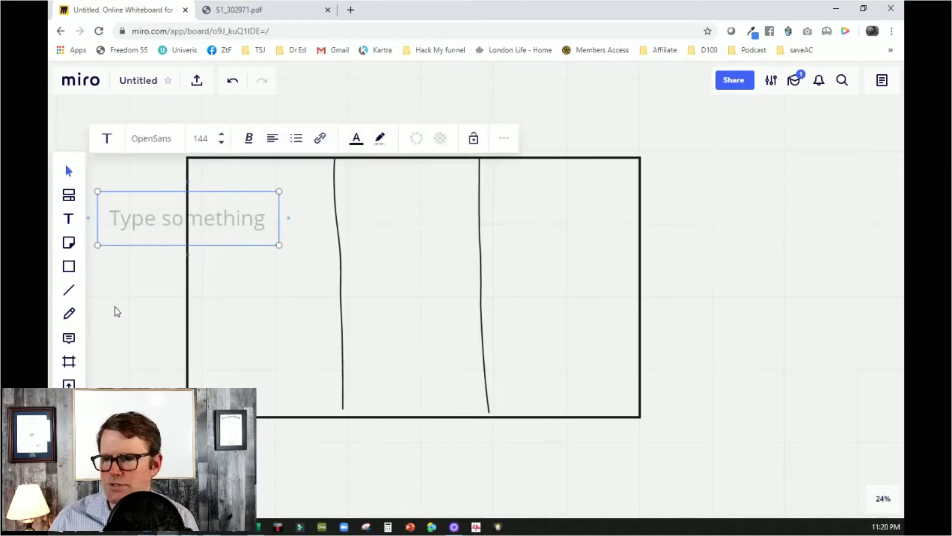
Type the labels Passing Away, Illness, Injury and Emergency on separate lines in the text box
drag(116, 311, 206, 308)
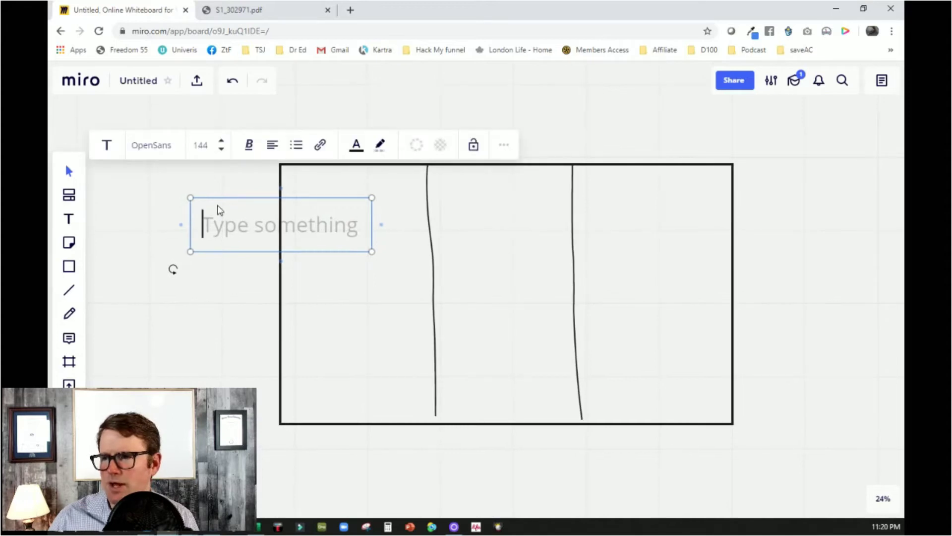
text(I)
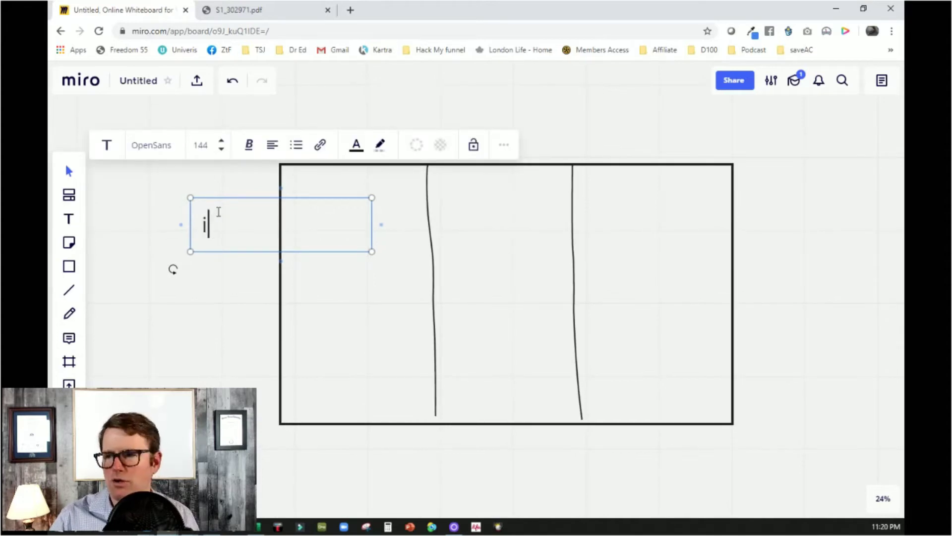
key(BackSpace)
text(Illness)
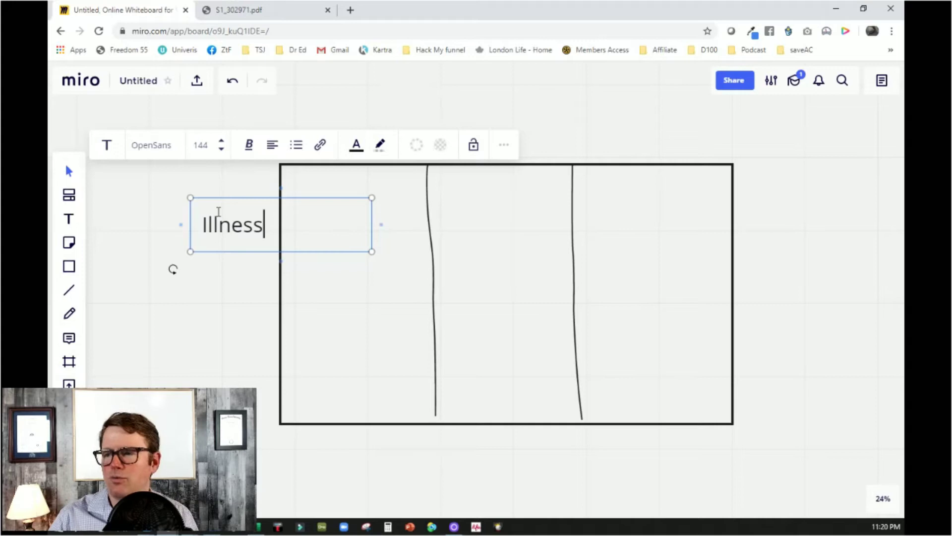
key(Return)
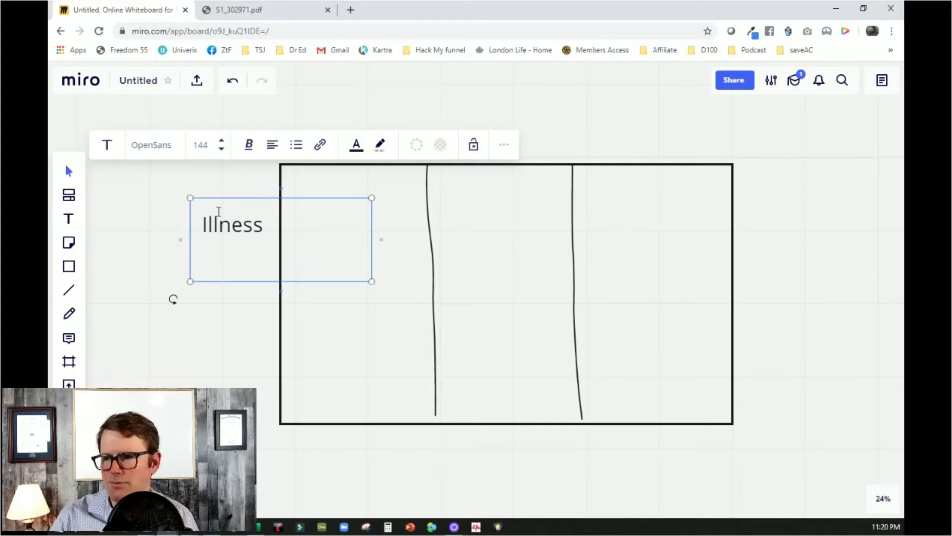
key(BackSpace)
key(BackSpace)
key(BackSpace)
key(BackSpace)
key(BackSpace)
key(BackSpace)
key(BackSpace)
key(BackSpace)
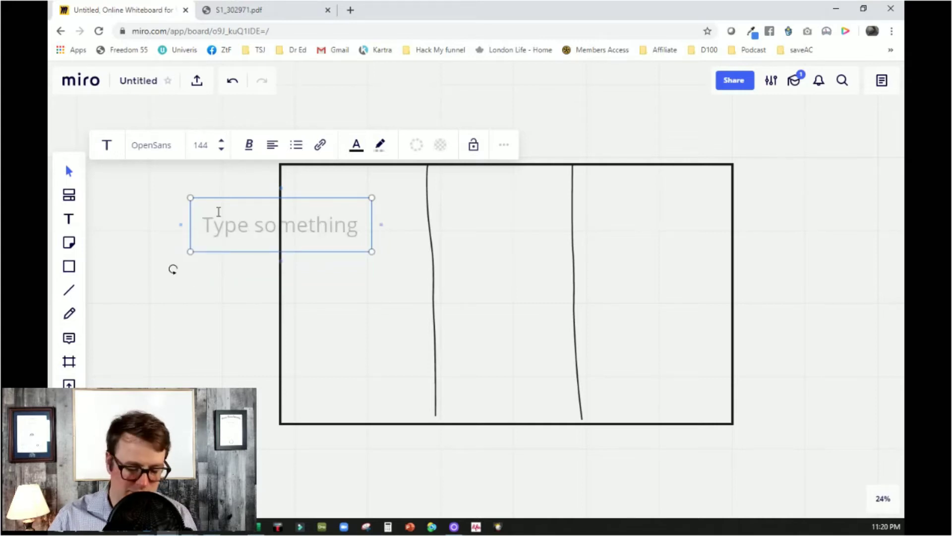
text(Passing AWay)
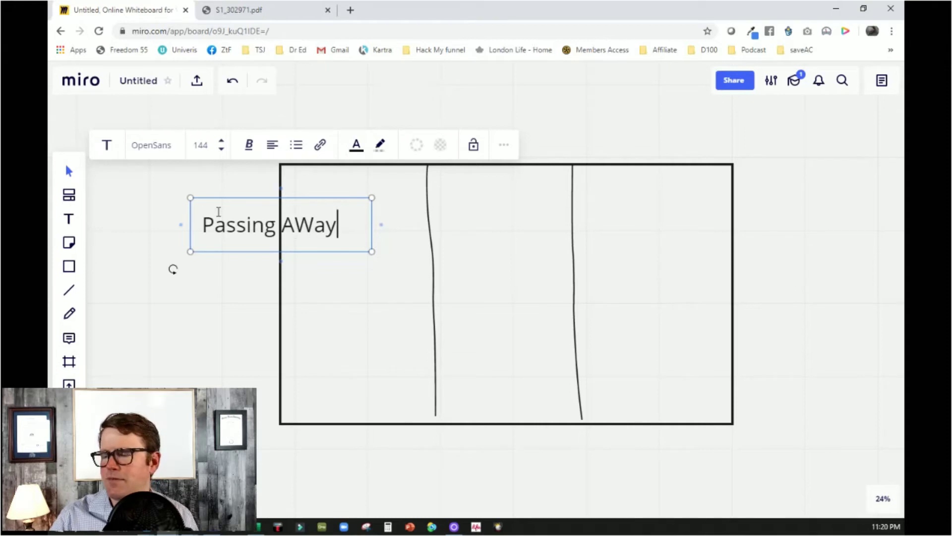
key(BackSpace)
key(BackSpace)
key(BackSpace)
key(BackSpace)
text(wa)
key(BackSpace)
key(BackSpace)
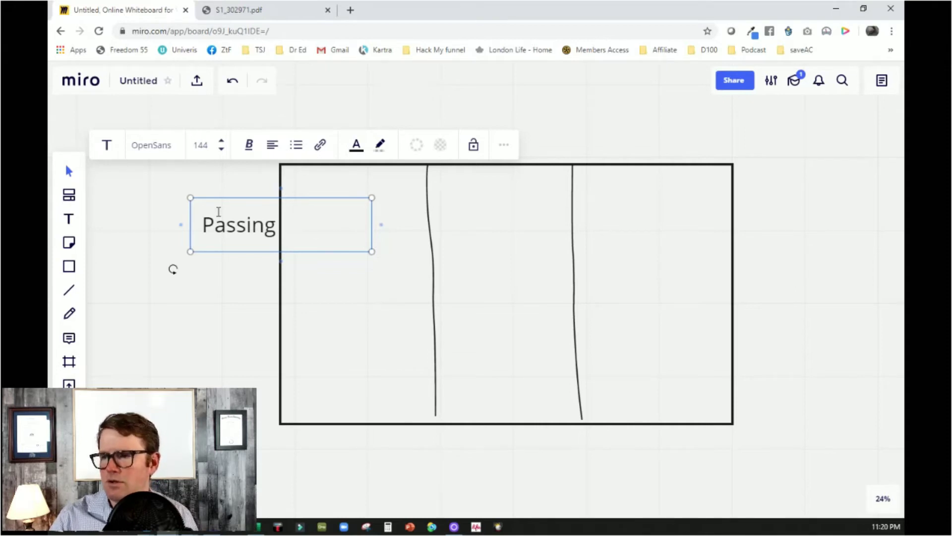
text(Away)
key(Return)
key(Return)
text(I)
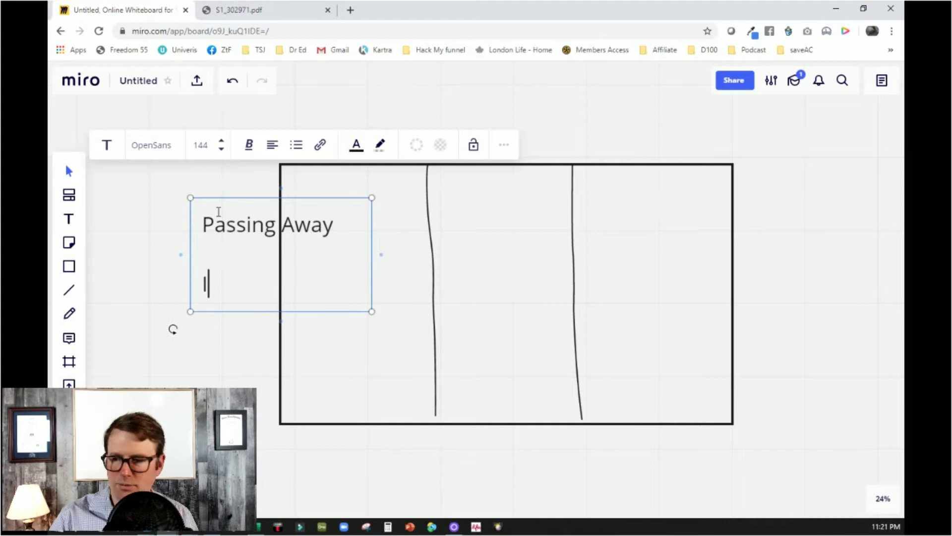
text(llness)
key(Return)
key(Return)
text(I)
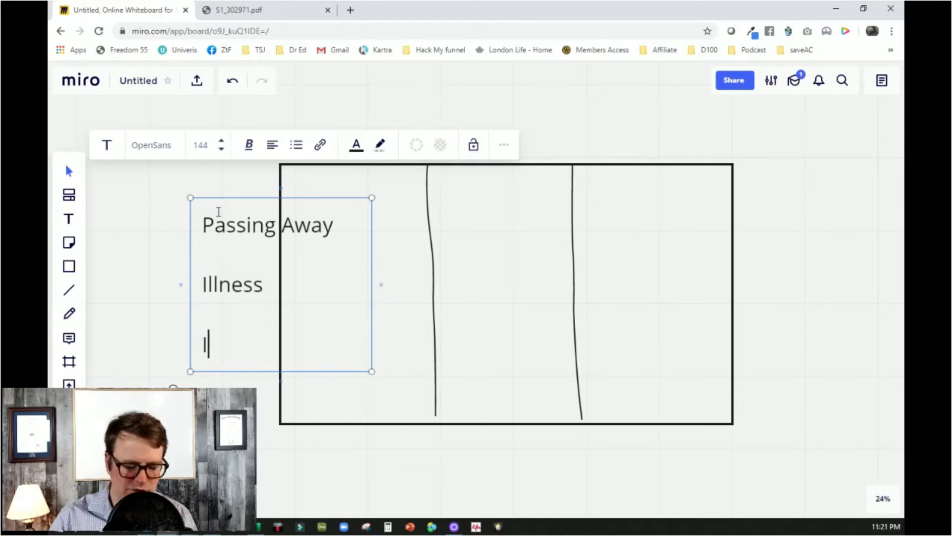
text(njury)
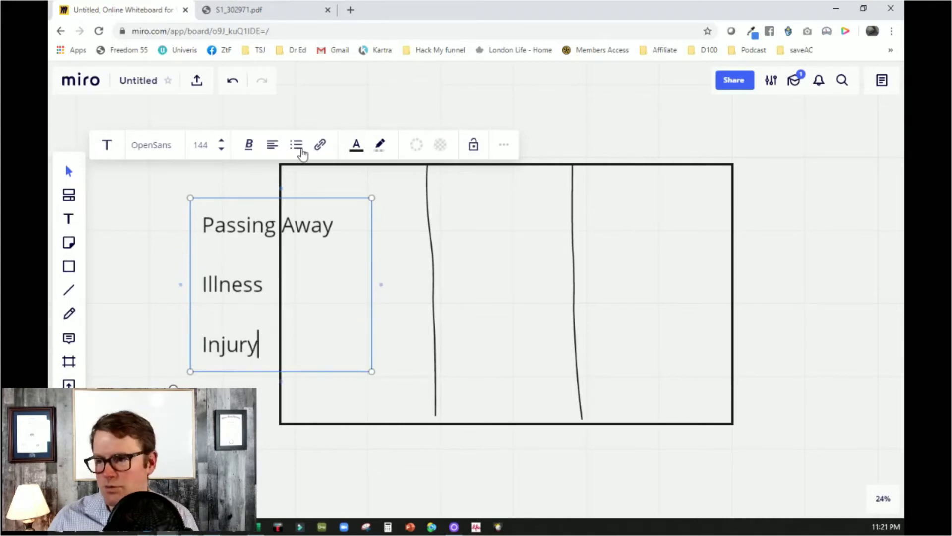
key(Return)
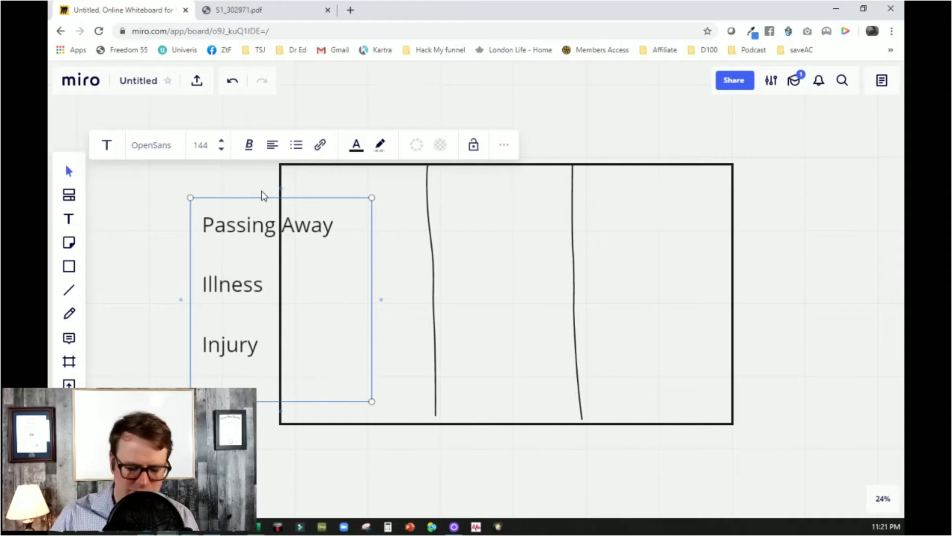
key(Return)
text(Emergency)
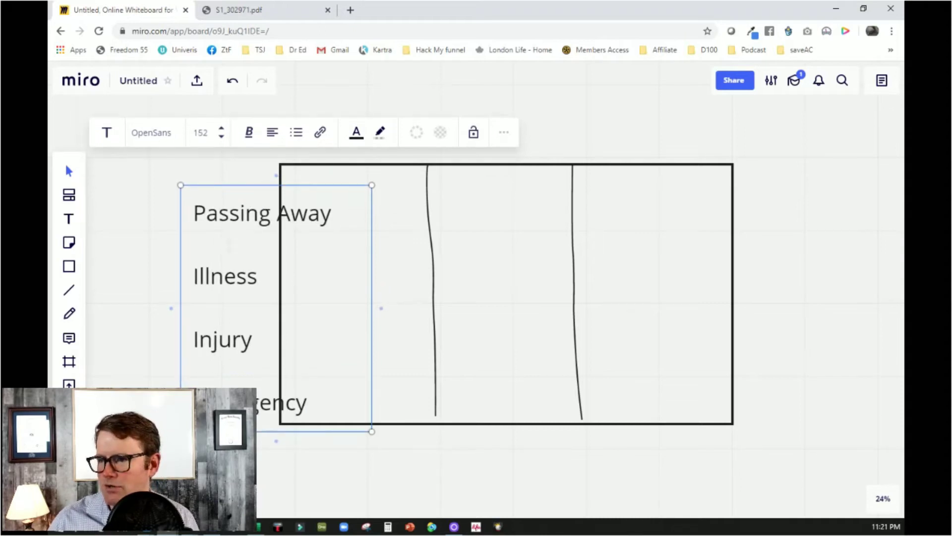
Move the label list left beside the rectangle and correct 'Passing' to 'Passed'
click(174, 255)
drag(264, 266, 192, 243)
click(185, 216)
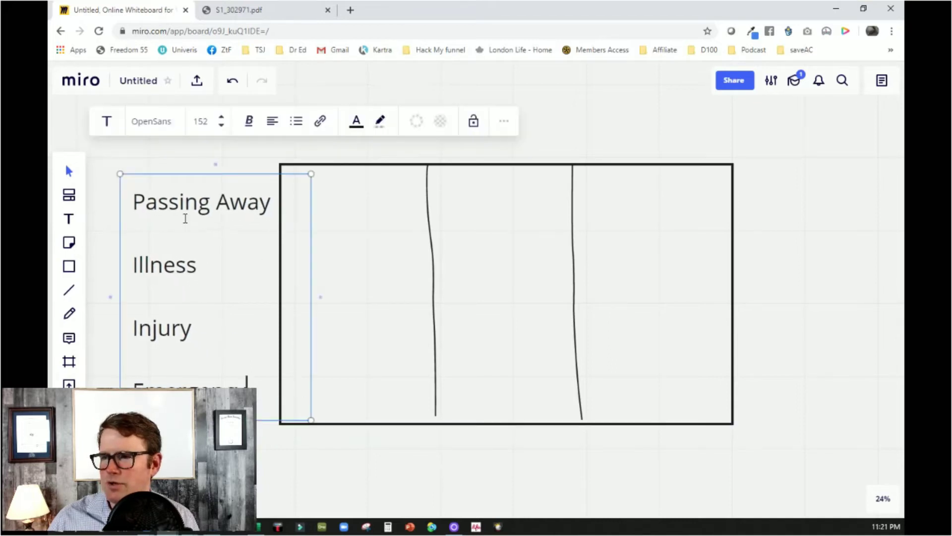
click(185, 214)
click(212, 207)
key(BackSpace)
key(BackSpace)
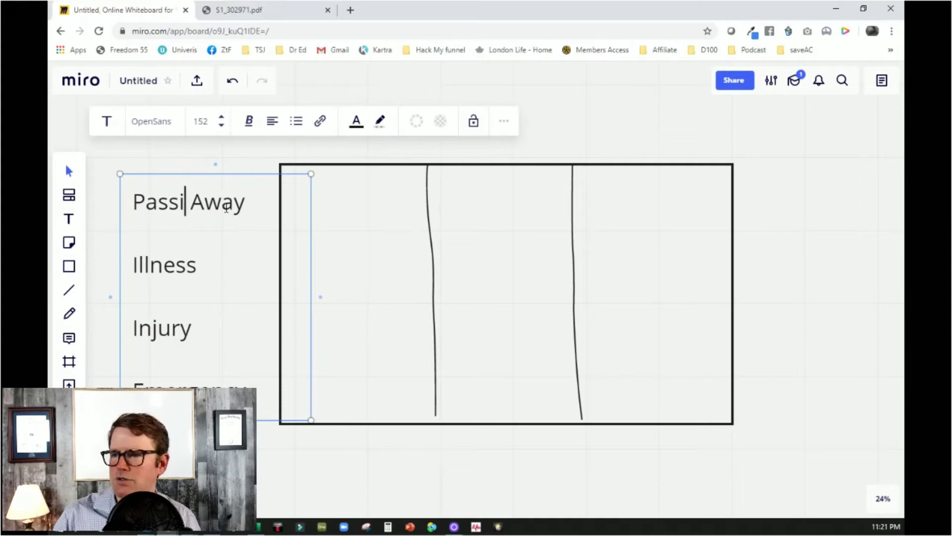
text(ed)
click(105, 213)
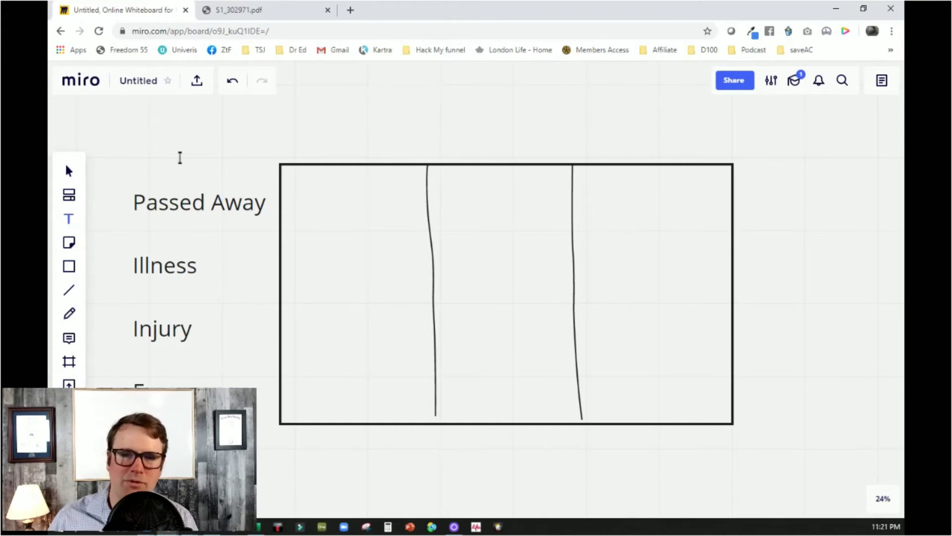
Add an 'Ideally' heading above the table's right column
click(585, 140)
text(IDeall)
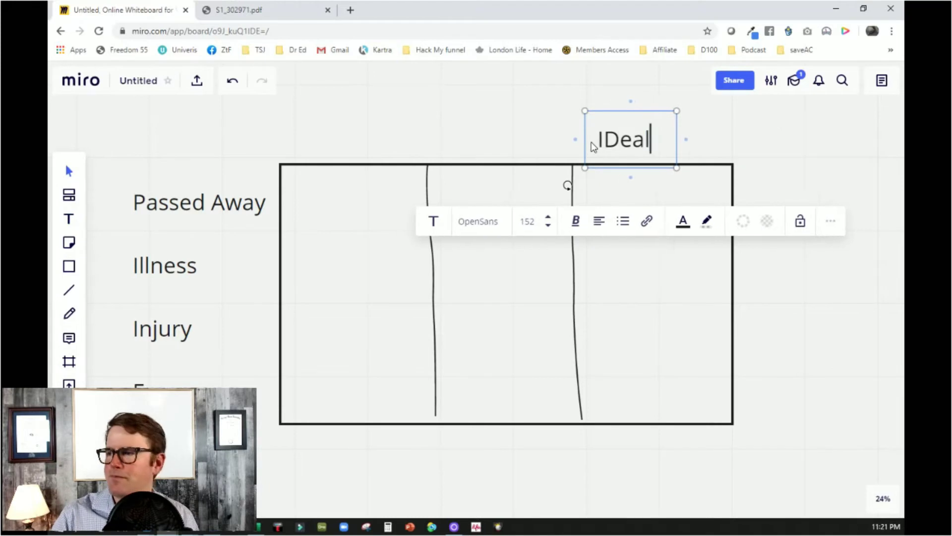
key(BackSpace)
key(BackSpace)
key(BackSpace)
key(BackSpace)
key(BackSpace)
text(deally)
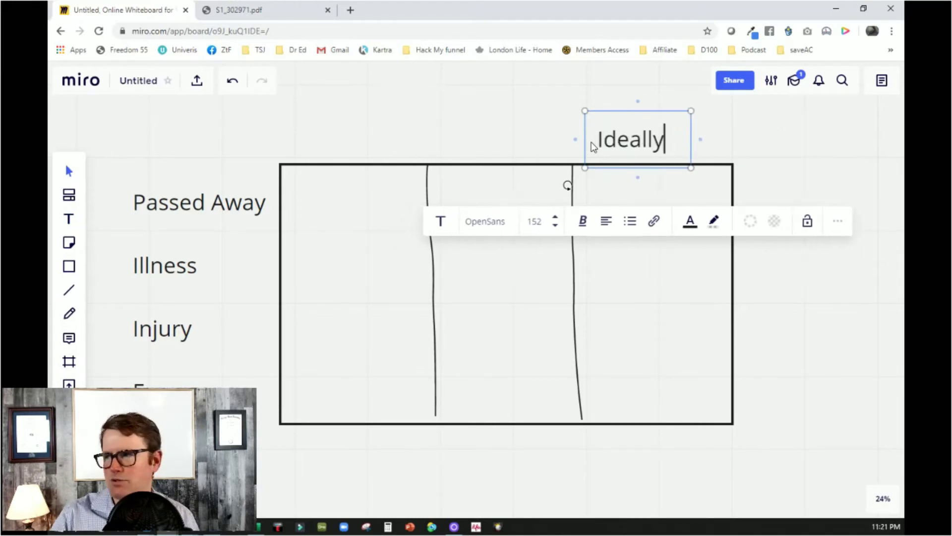
click(514, 282)
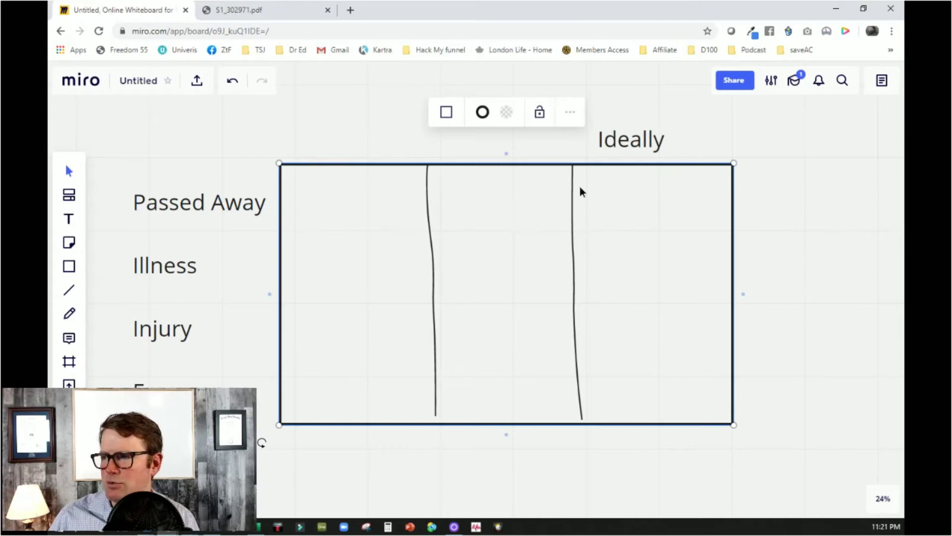
List Mortgage, Funeral, Kids School, Keeping Job and Not having to work inside the right column
click(69, 219)
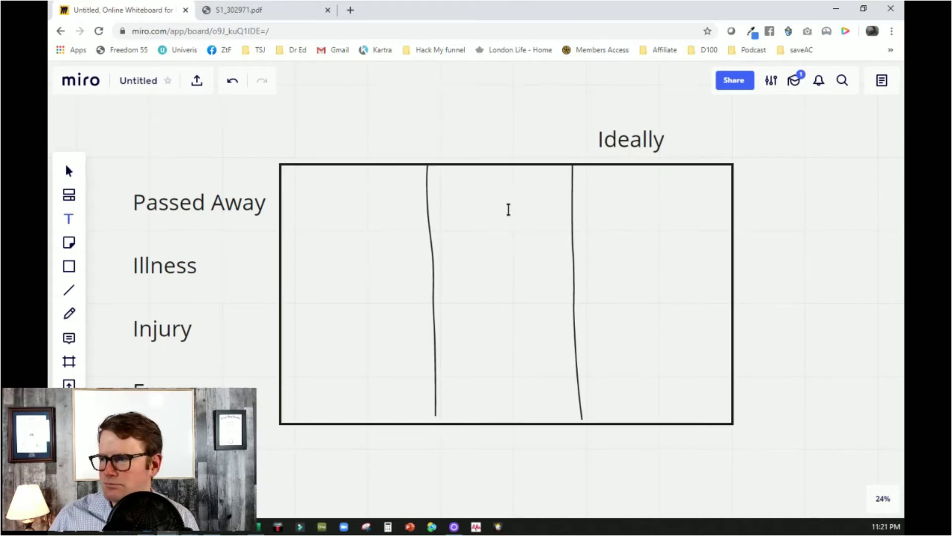
click(584, 189)
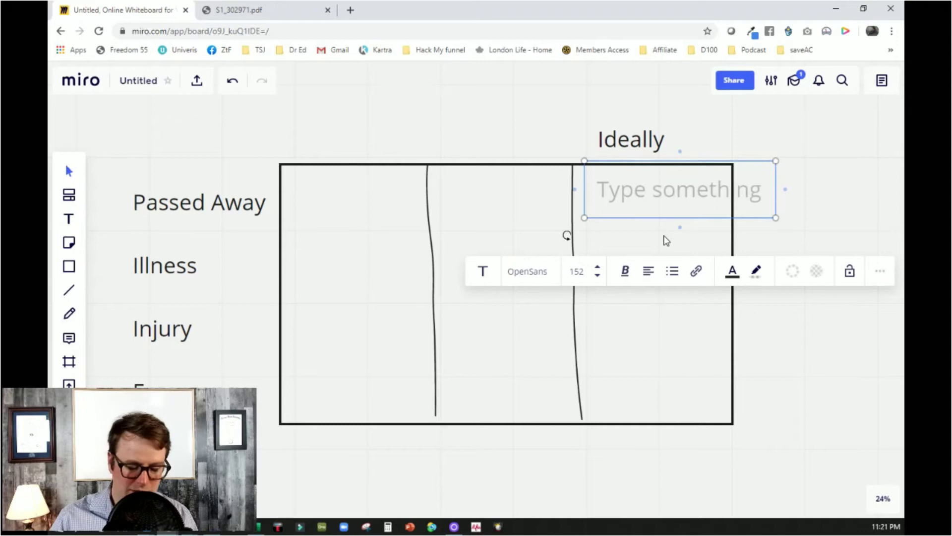
text(Mortgage)
key(Return)
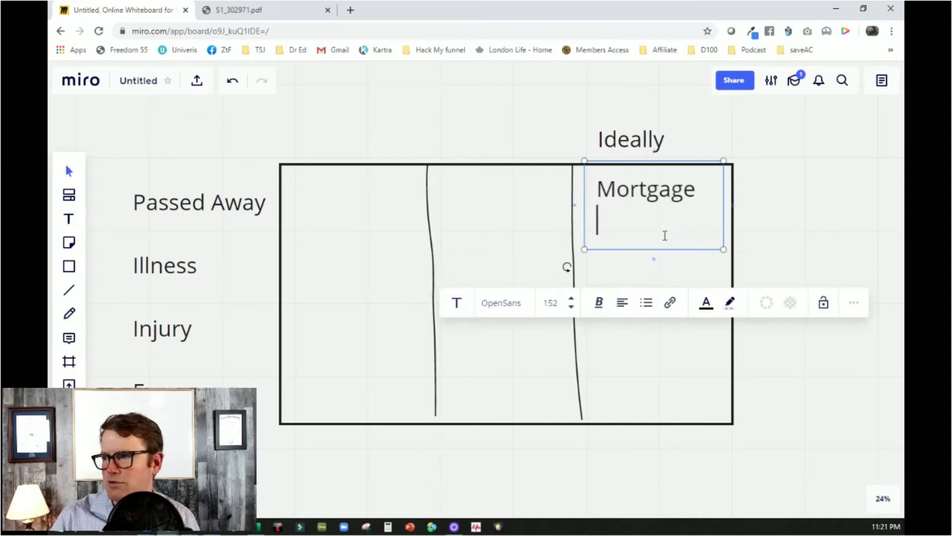
text(Funeral)
key(Return)
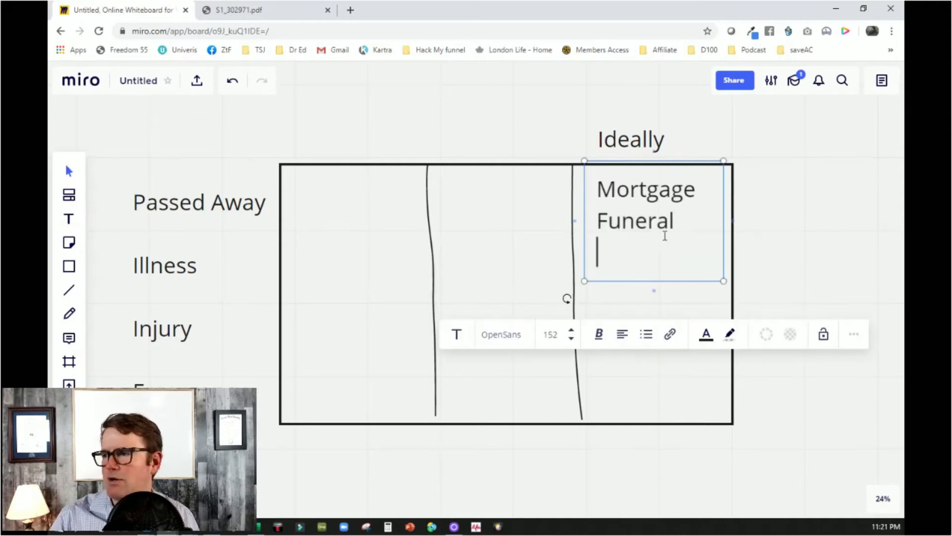
text(Kids School)
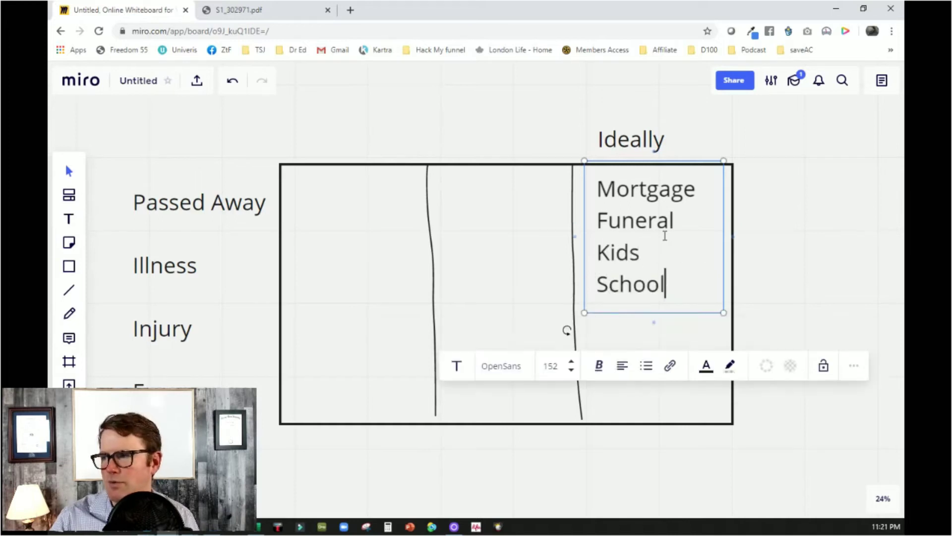
key(Return)
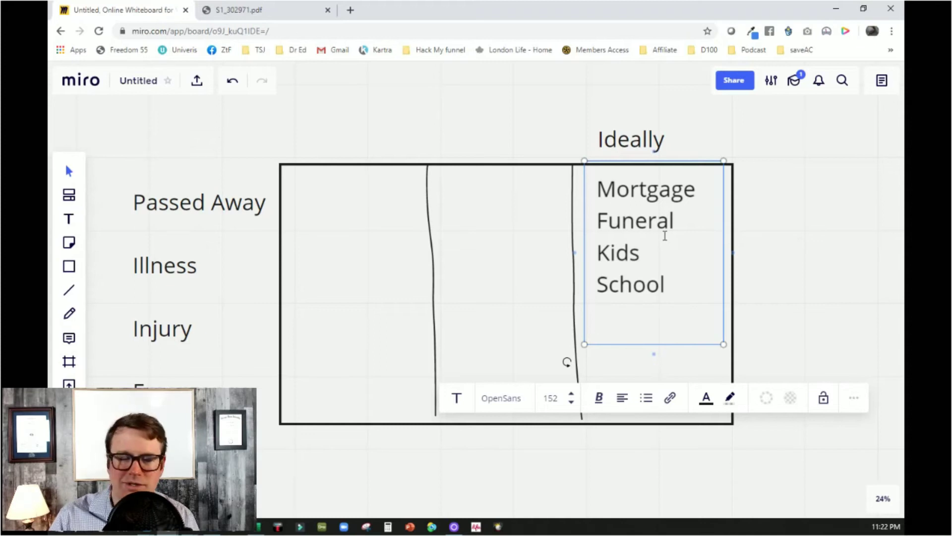
text(Keeping)
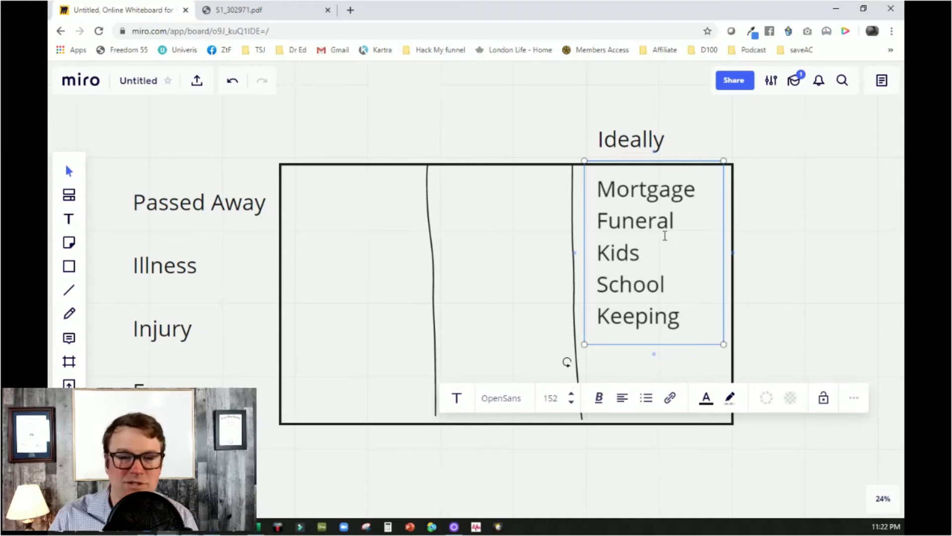
text( Job)
key(Return)
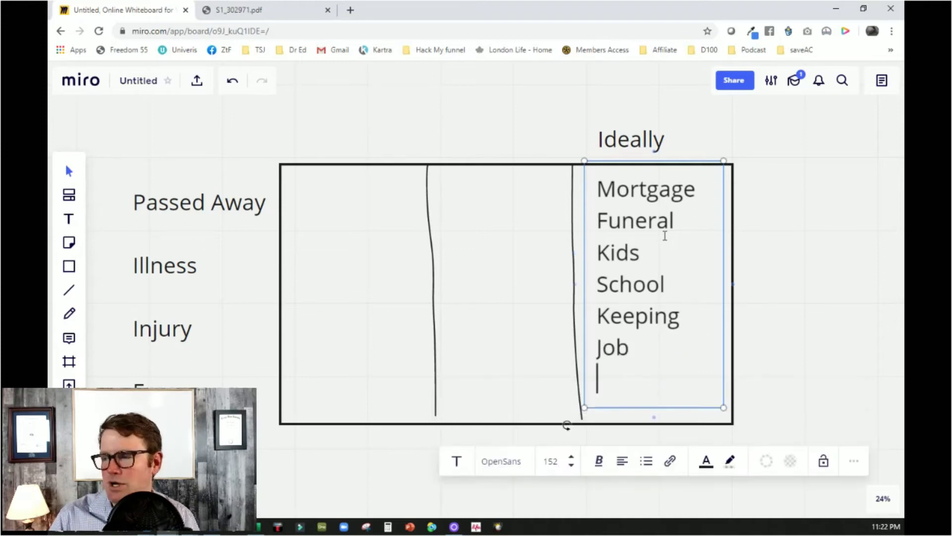
text(Not having to work)
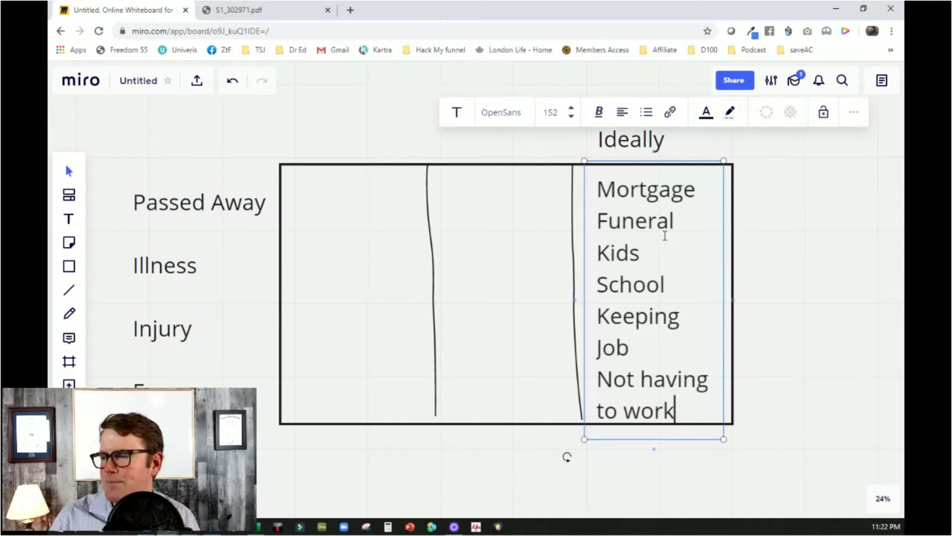
click(683, 247)
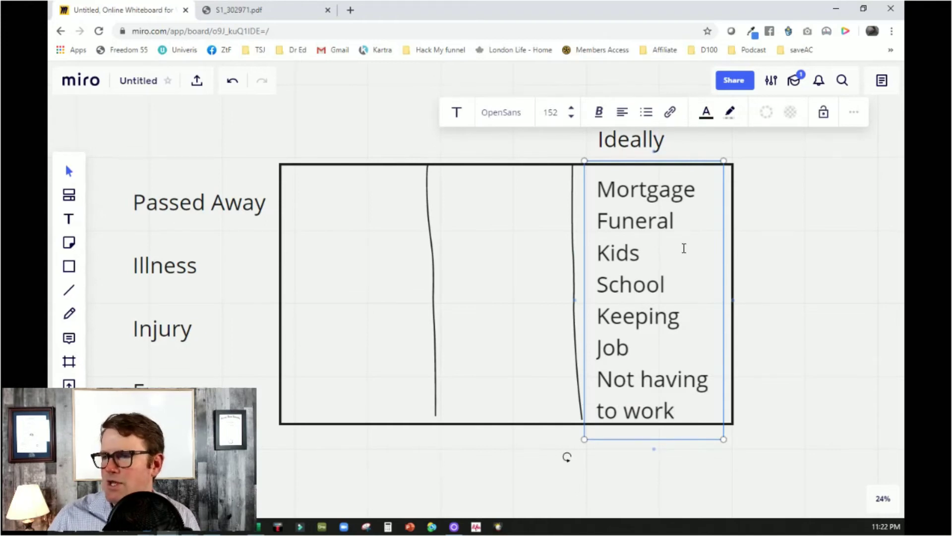
click(404, 145)
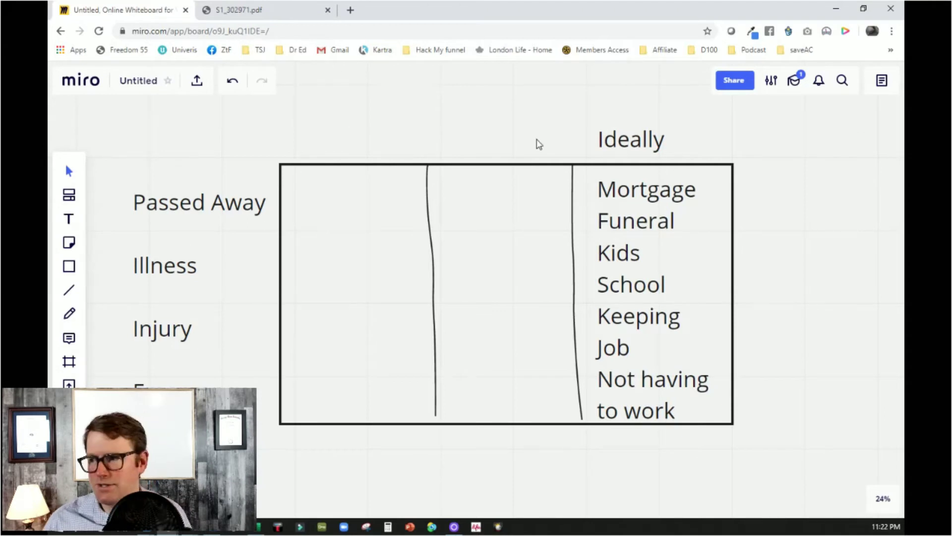
Add an 'Actually' heading above the table's left column
click(69, 225)
click(316, 154)
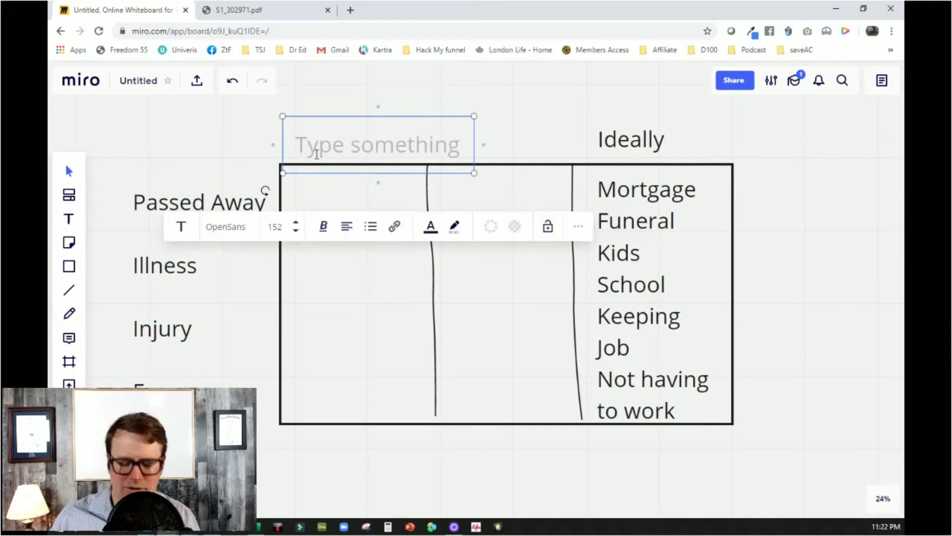
text(Actually)
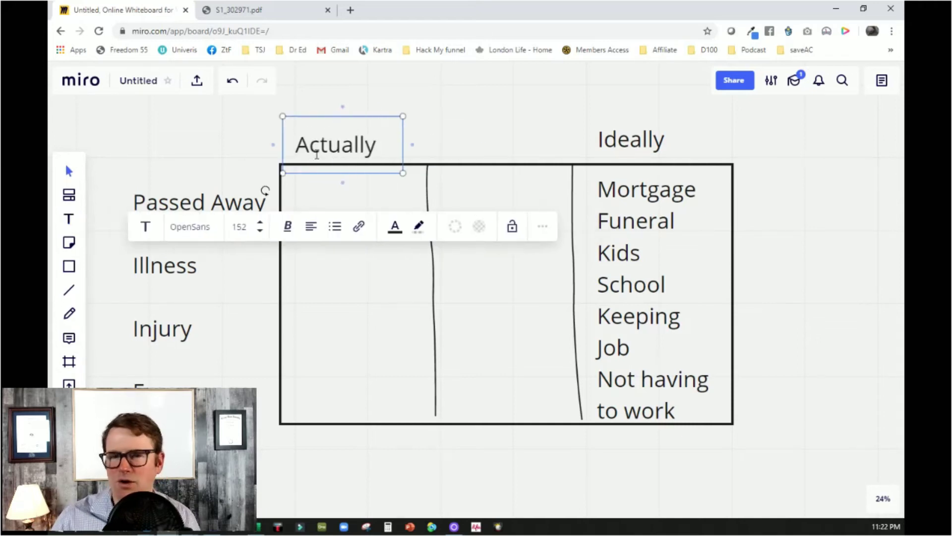
click(342, 324)
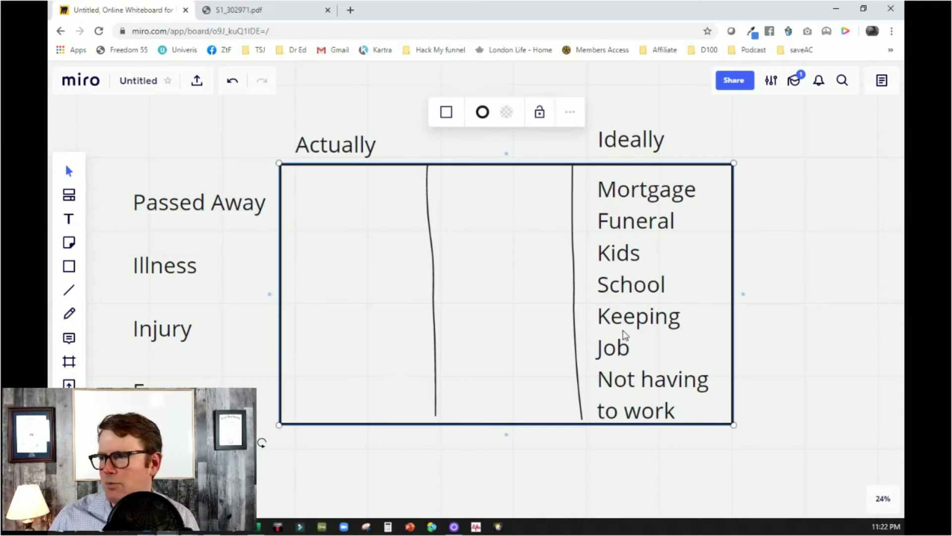
Place a new empty text box to the right of the needs list
drag(796, 273, 416, 266)
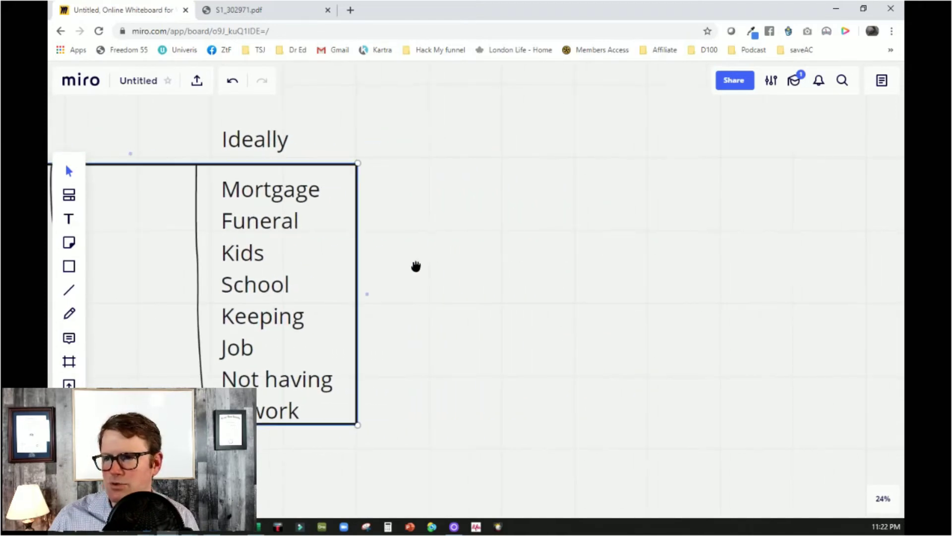
click(69, 219)
click(377, 193)
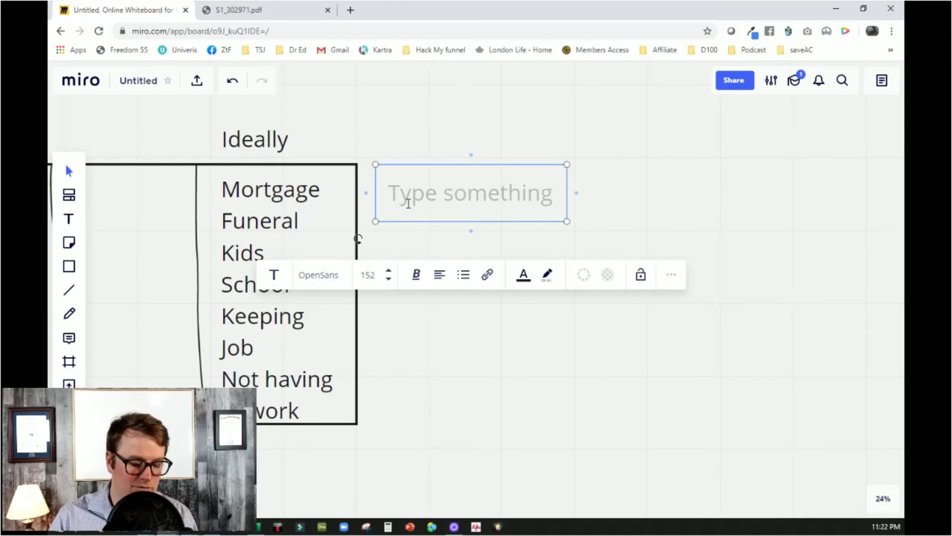
Enter $500,000, $10,000 and $100,000 on separate lines, adding blank lines down to Keeping Job
text($500,000)
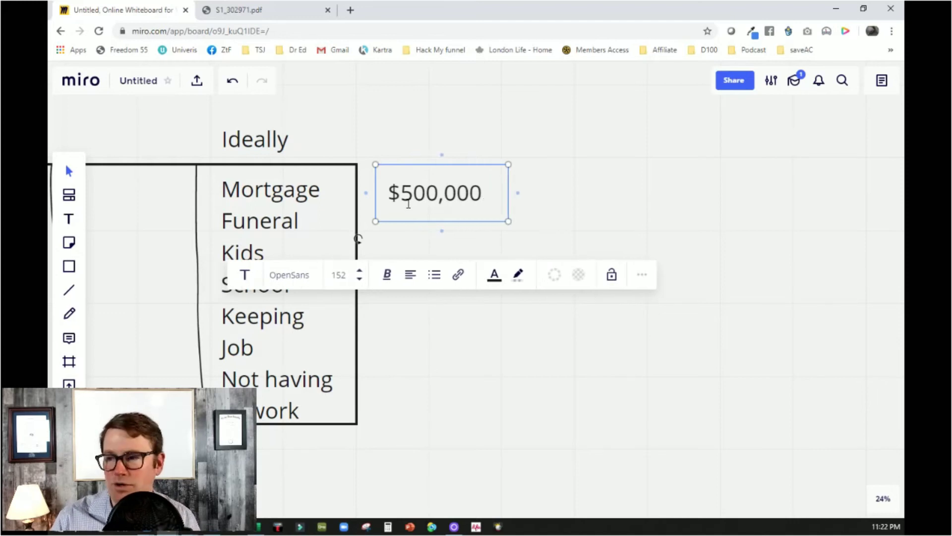
key(Return)
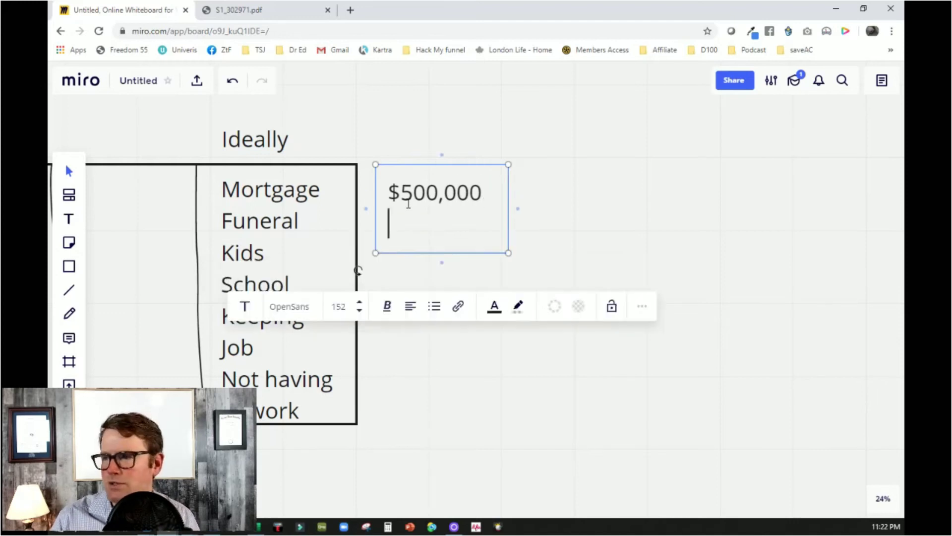
text(#)
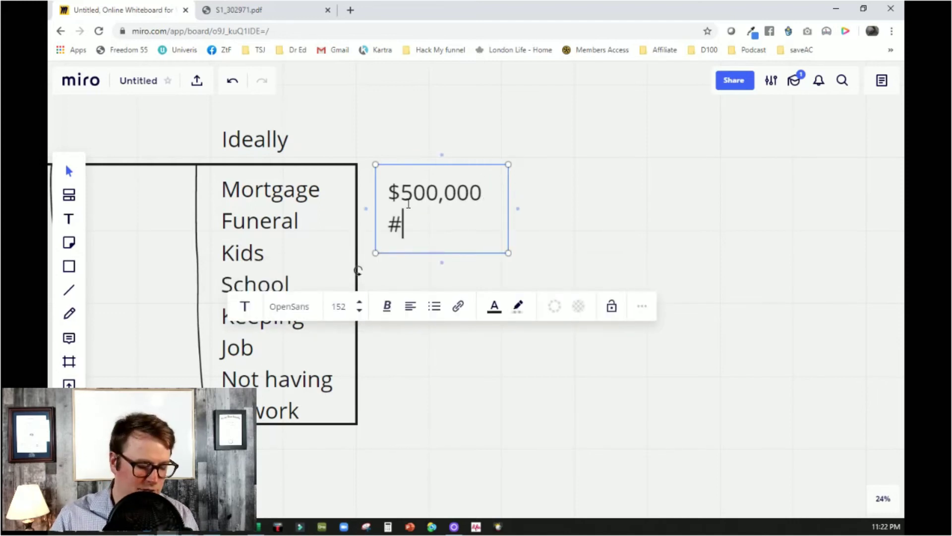
key(BackSpace)
text($10)
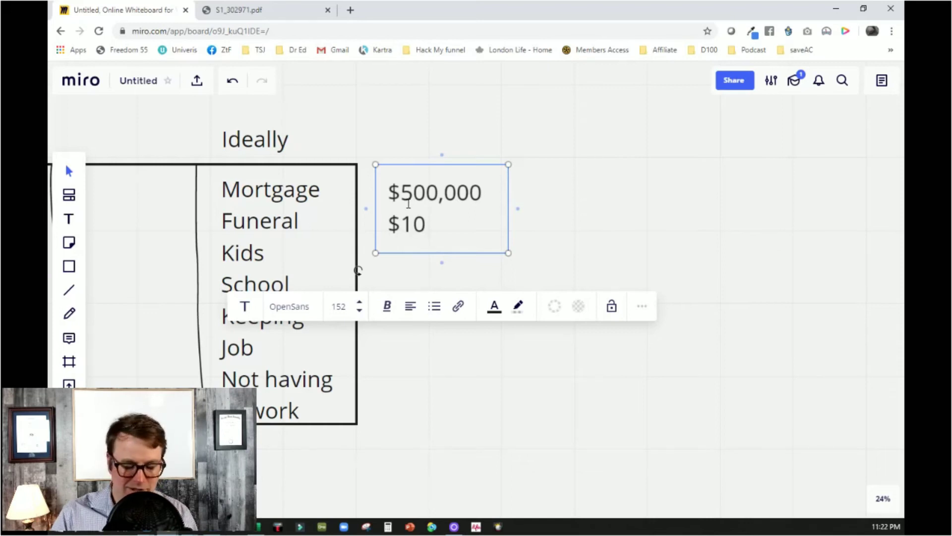
text(,000)
key(Return)
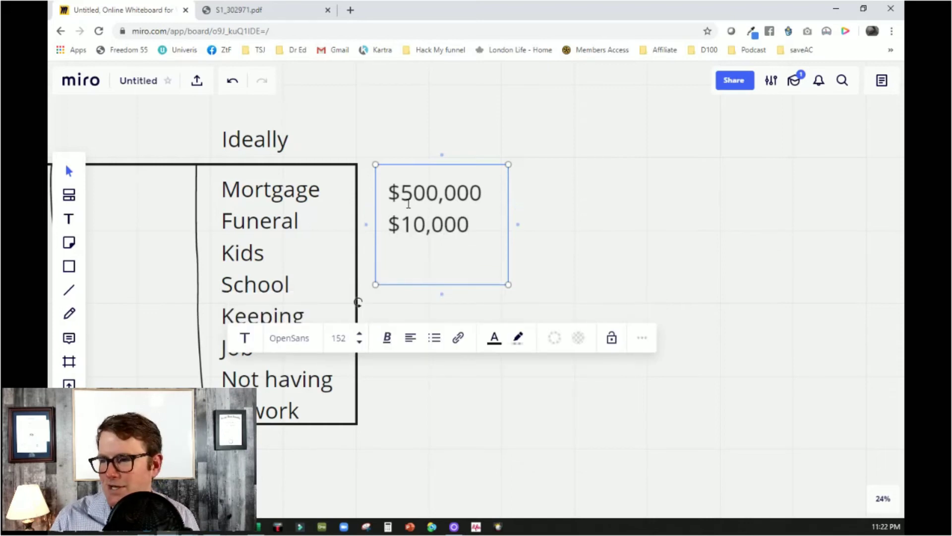
text($)
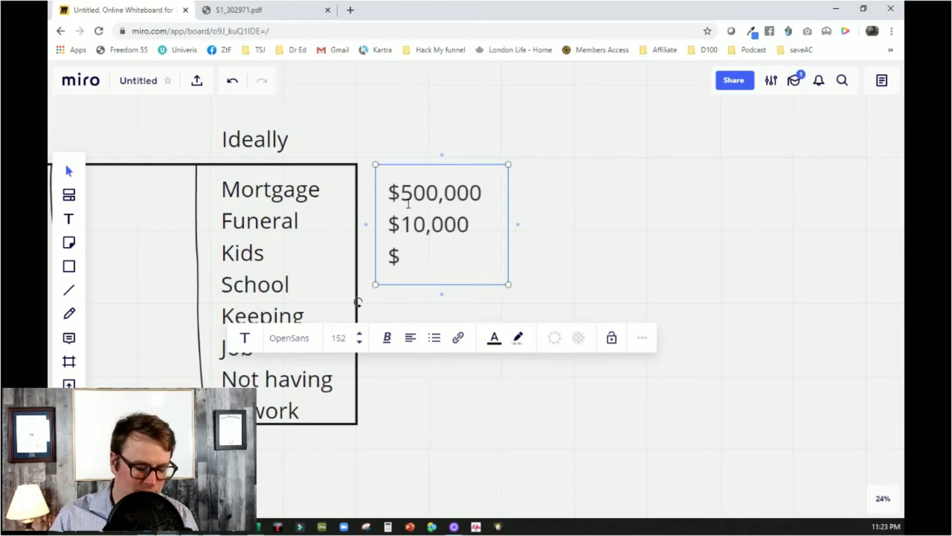
text($100)
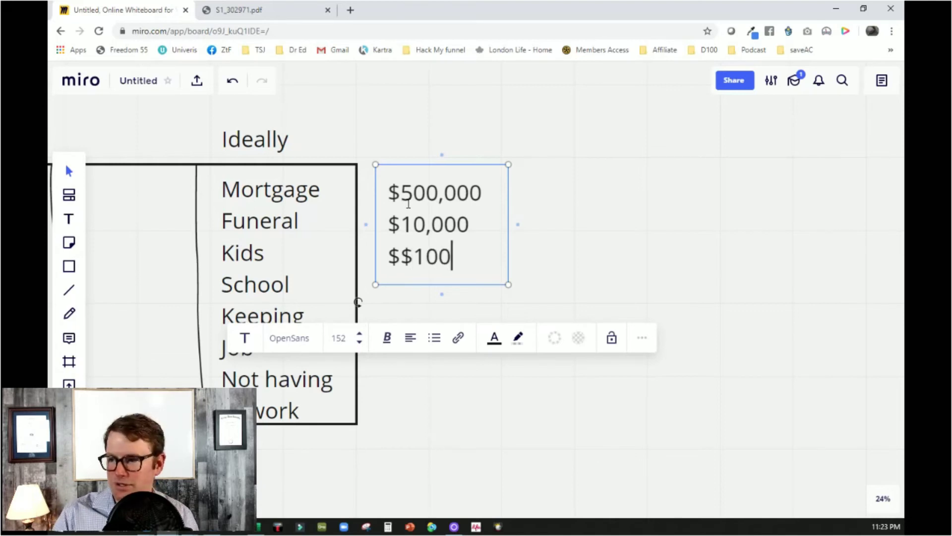
key(BackSpace)
key(BackSpace)
key(BackSpace)
key(BackSpace)
text(100)
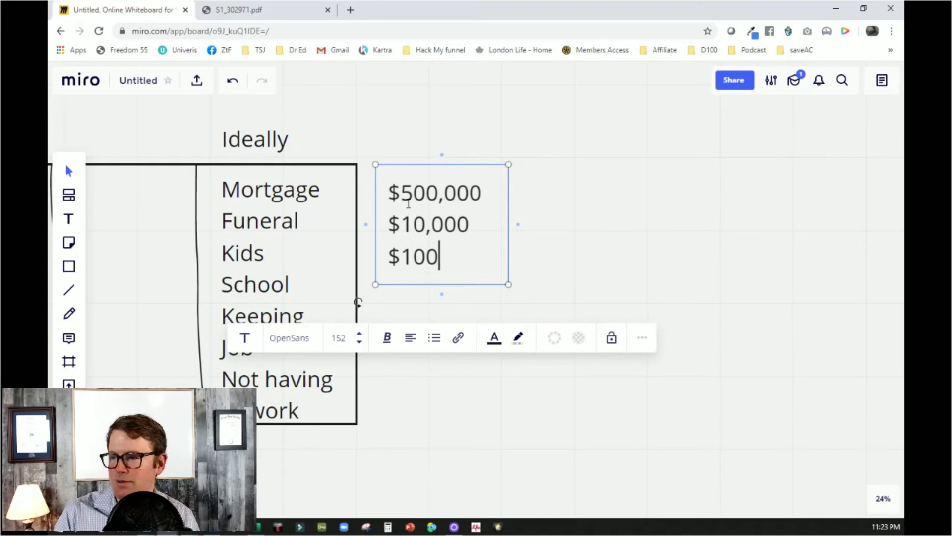
text(,000)
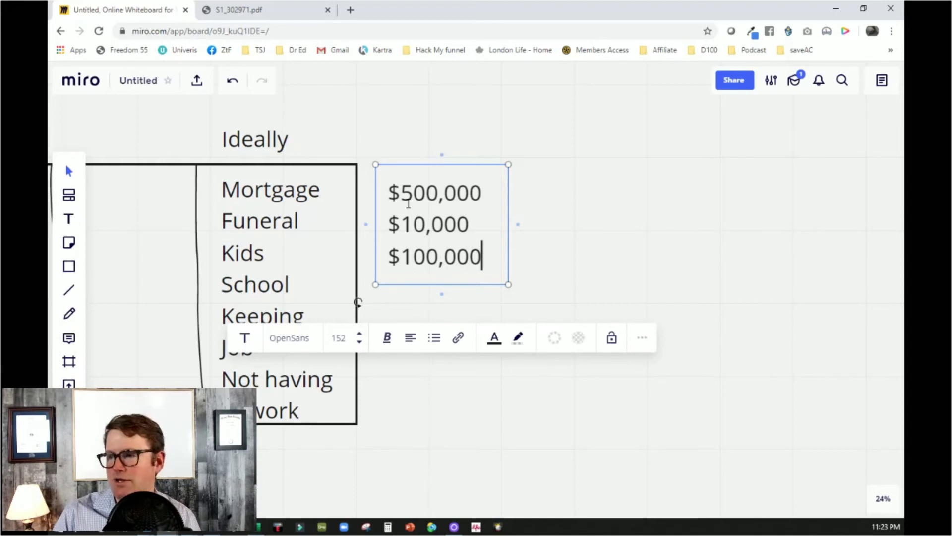
key(Return)
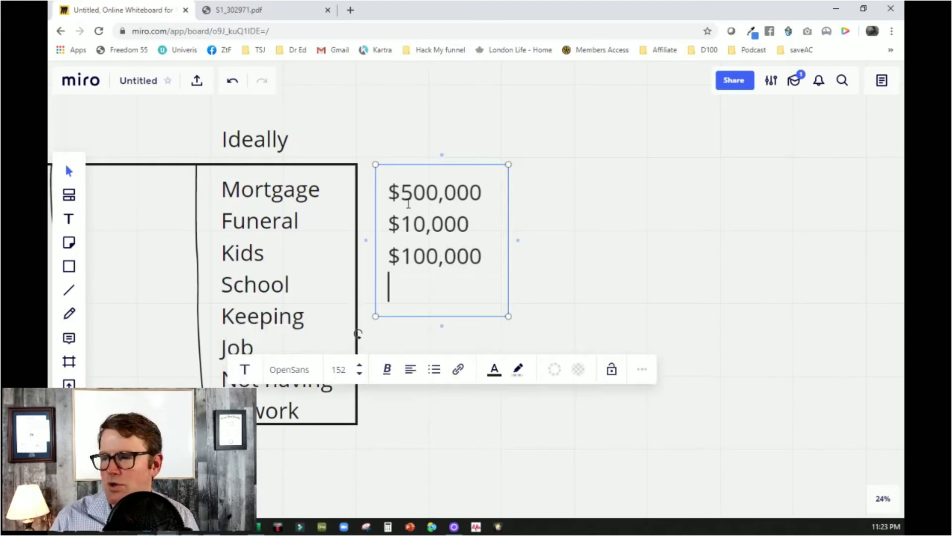
key(Return)
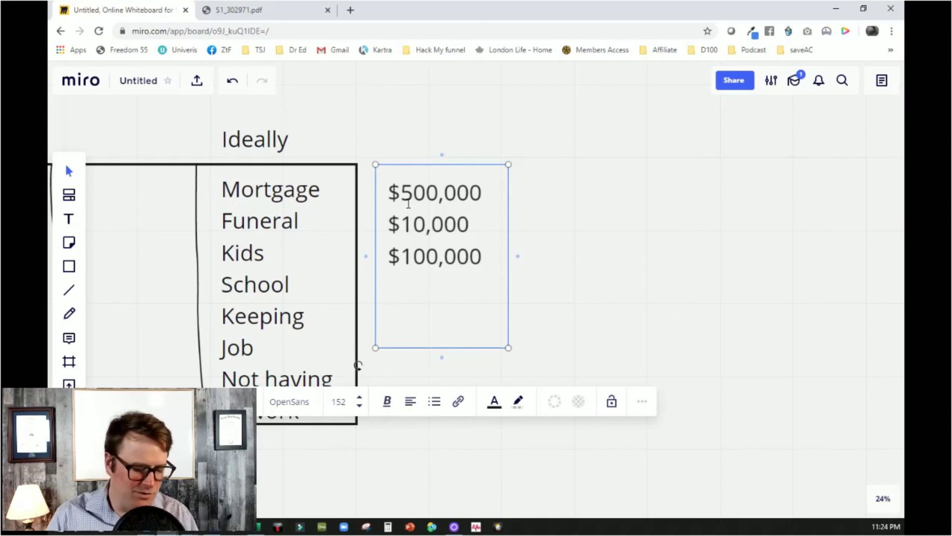
Add $1,000,000 beside Keeping Job and widen the amounts box so it fits on one line
text($)
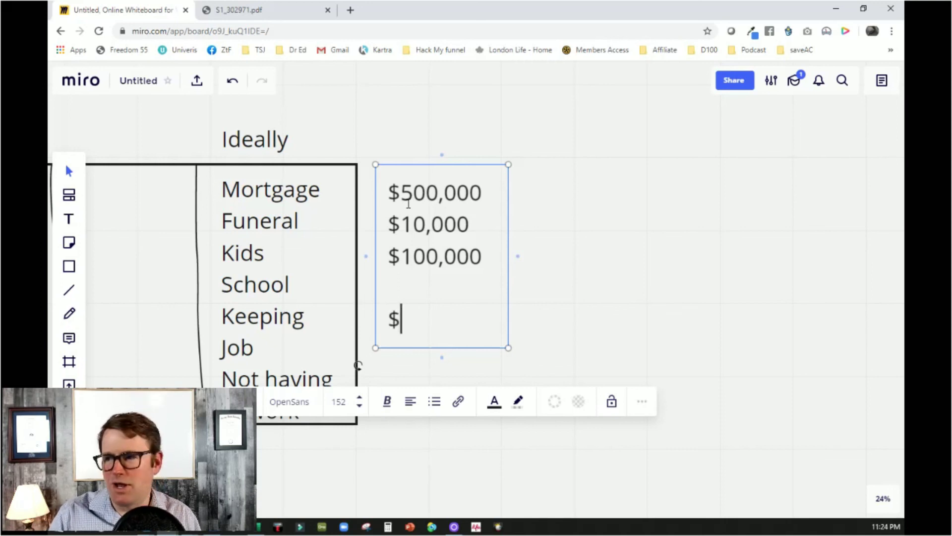
text(1,000,)
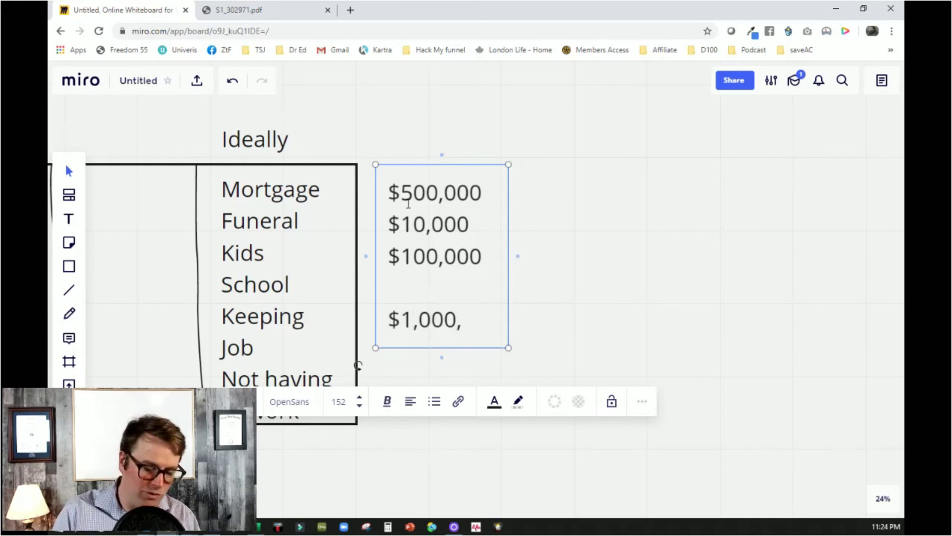
text(000)
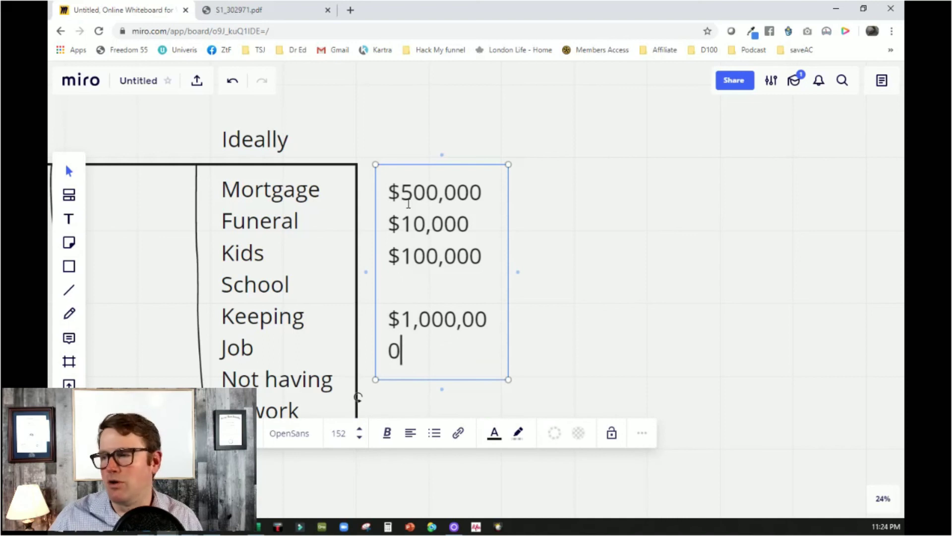
drag(515, 272, 553, 271)
key(shift+Left)
key(shift+Left)
key(shift+Left)
key(shift+Left)
key(shift+Left)
key(shift+Left)
key(shift+Left)
key(shift+Left)
key(shift+Left)
key(shift+Left)
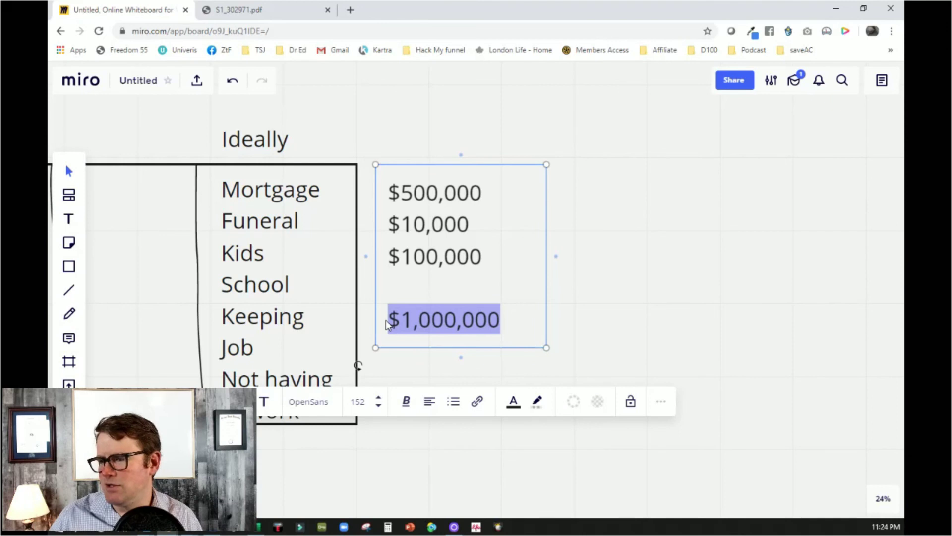
key(Right)
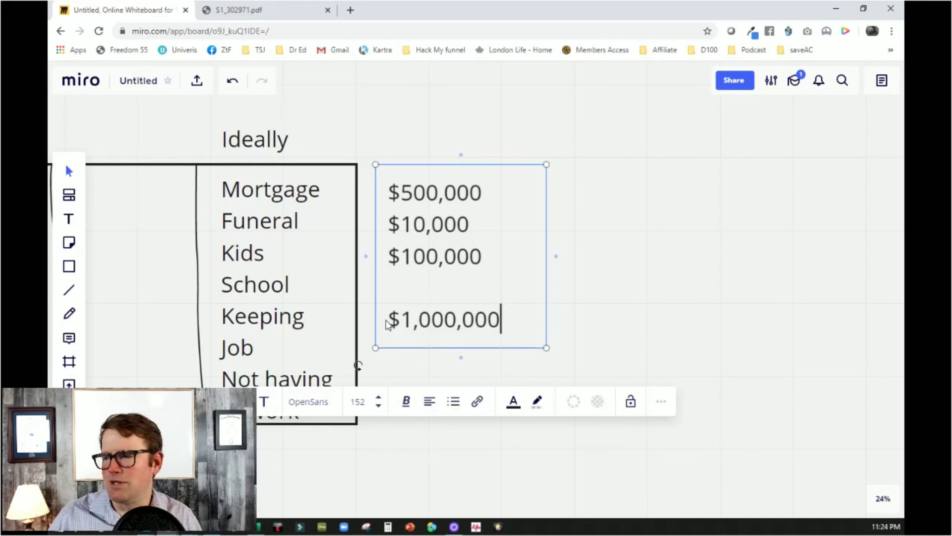
key(Return)
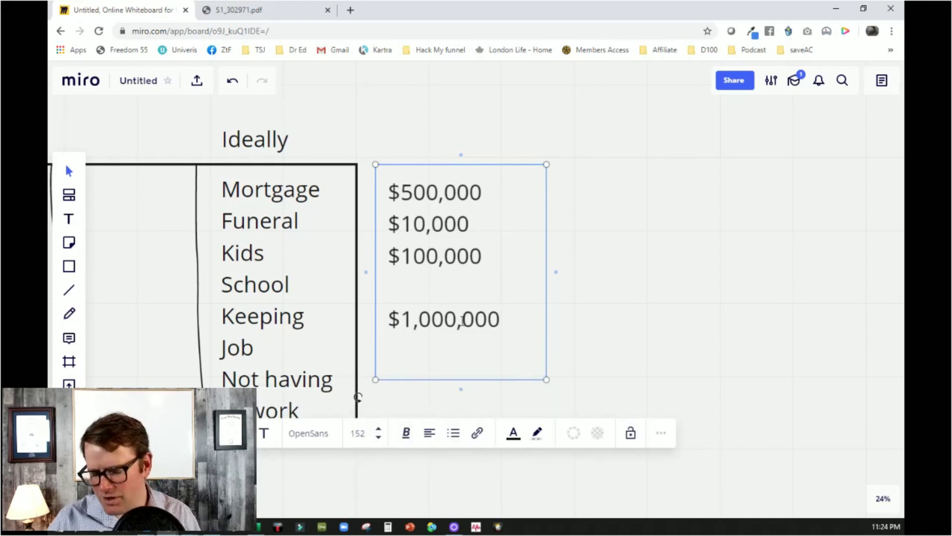
key(Escape)
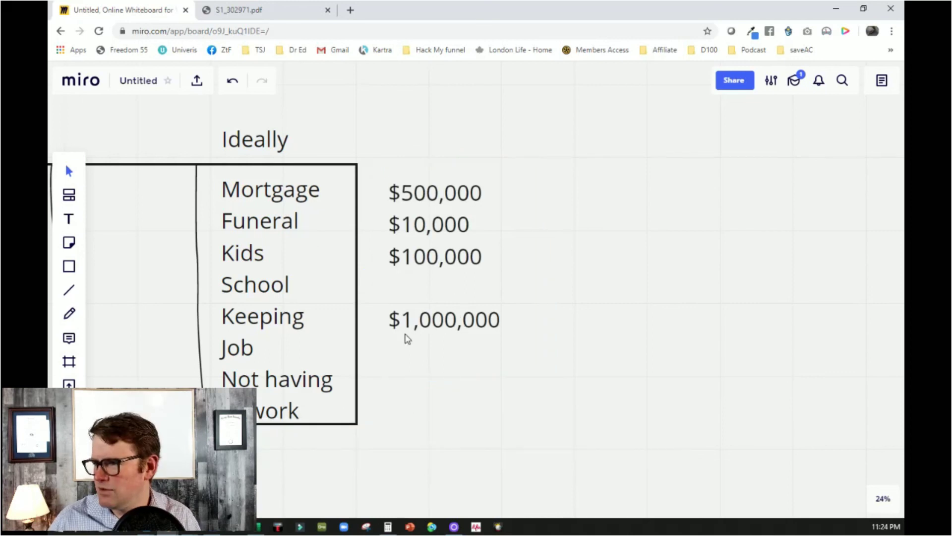
Add the total $1,610,000 beside Not having to work
click(434, 315)
click(502, 317)
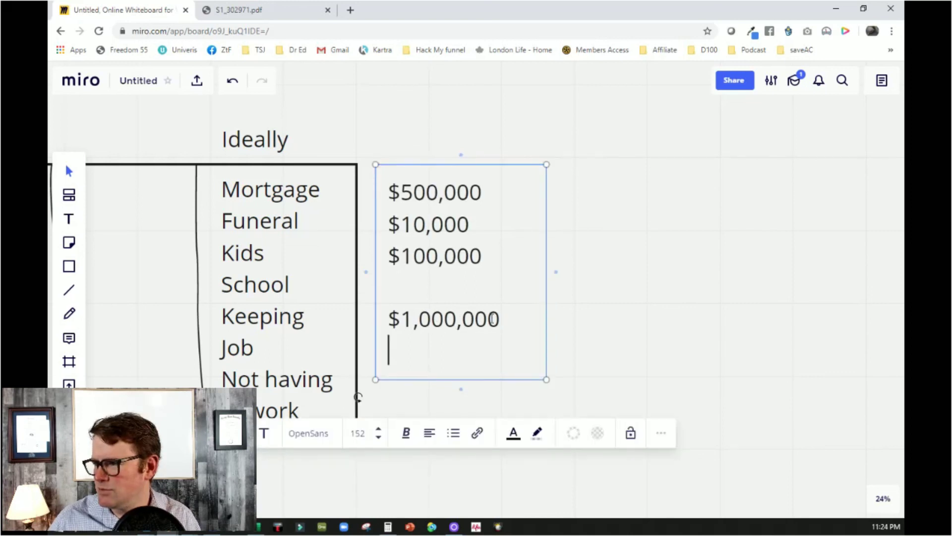
click(502, 318)
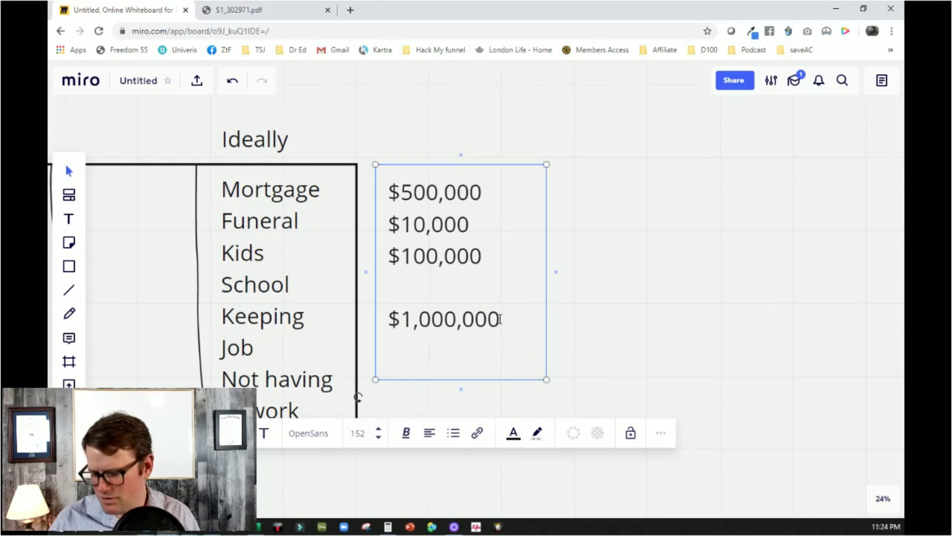
key(Return)
key(Return)
text($1)
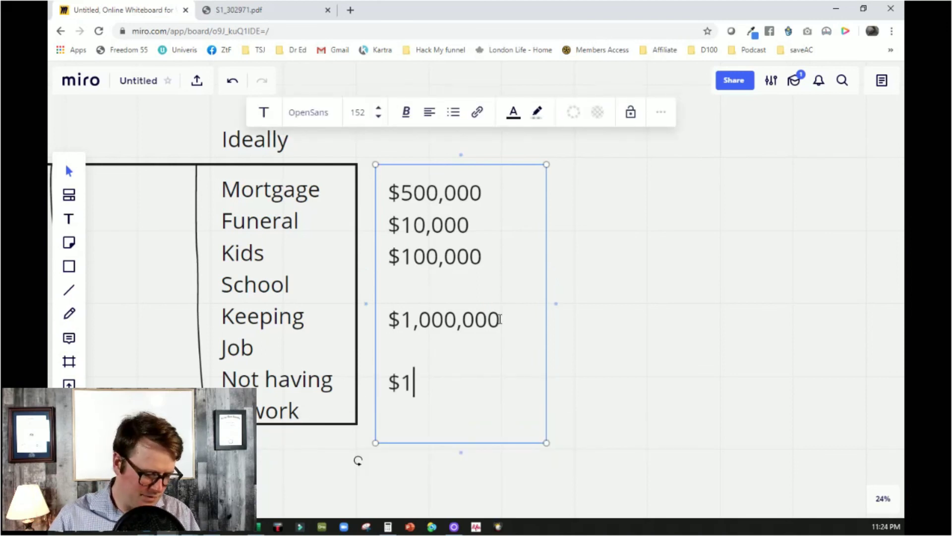
text(,610,000)
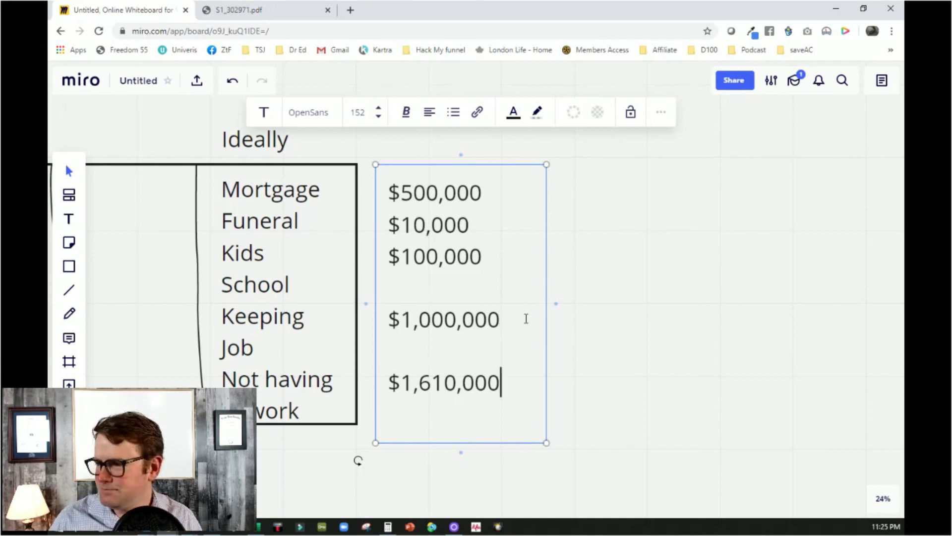
click(612, 365)
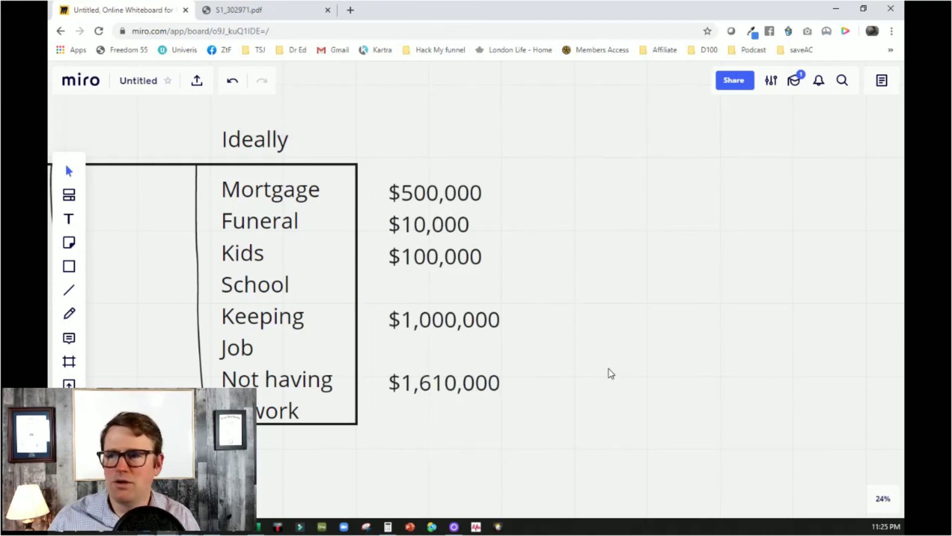